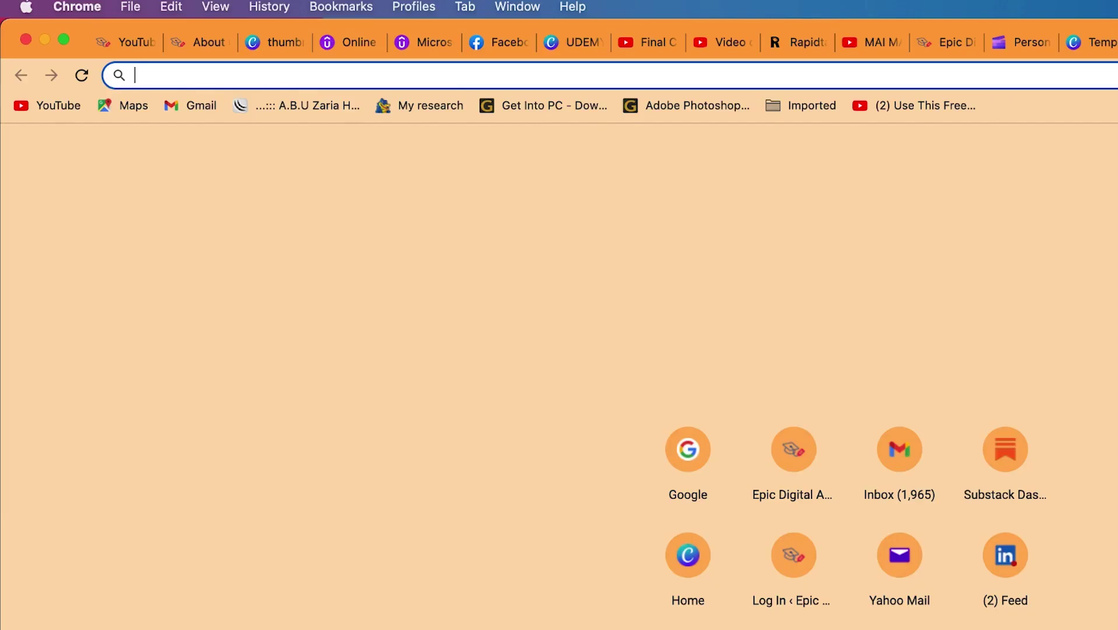
# - Open the Pixabay website and search its music category for "background"
pyautogui.write('pix')
pyautogui.press('Return')
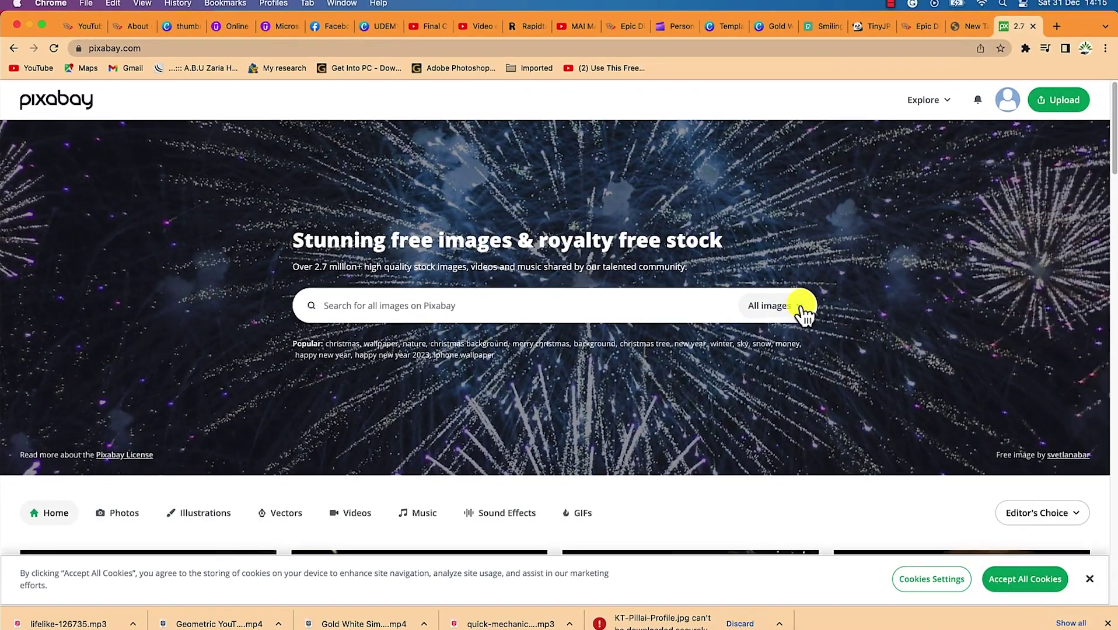
pyautogui.click(803, 313)
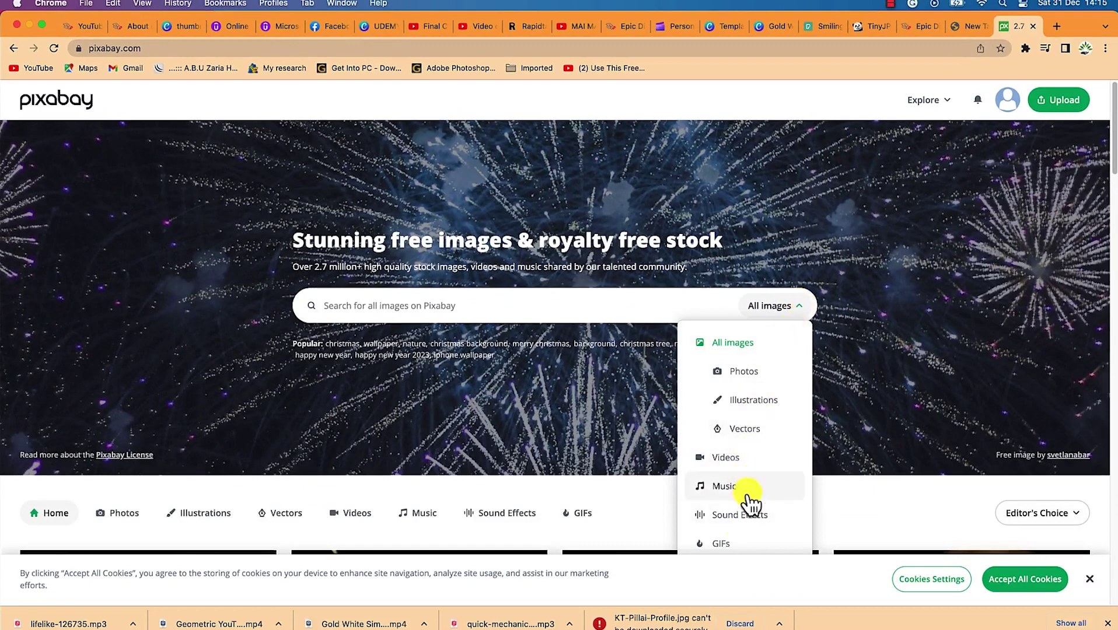
pyautogui.click(724, 486)
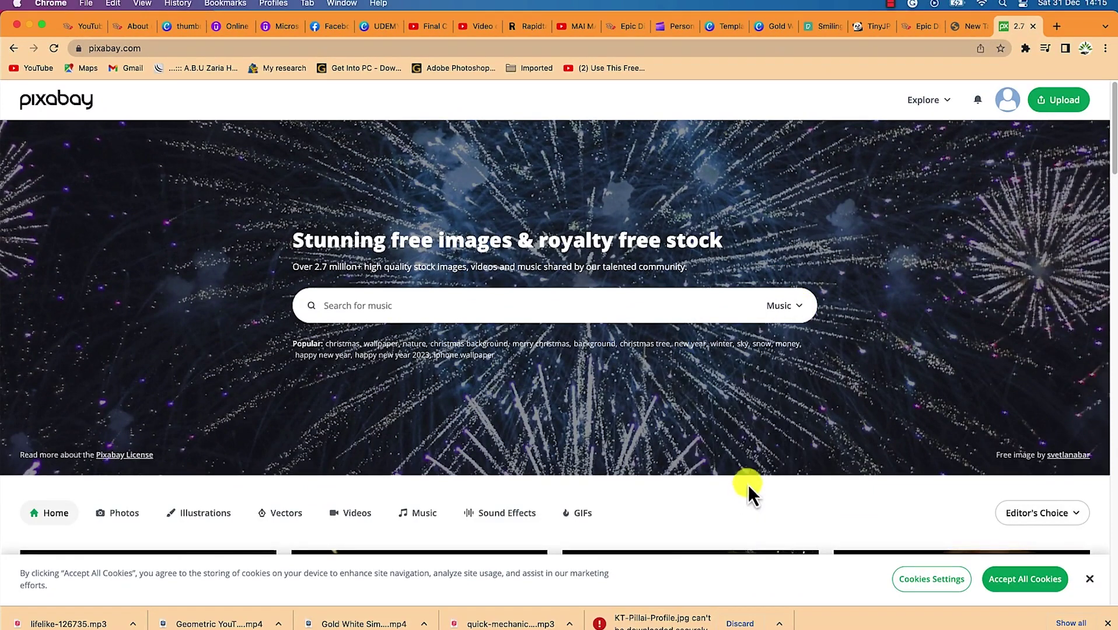
pyautogui.click(520, 303)
pyautogui.write('ba')
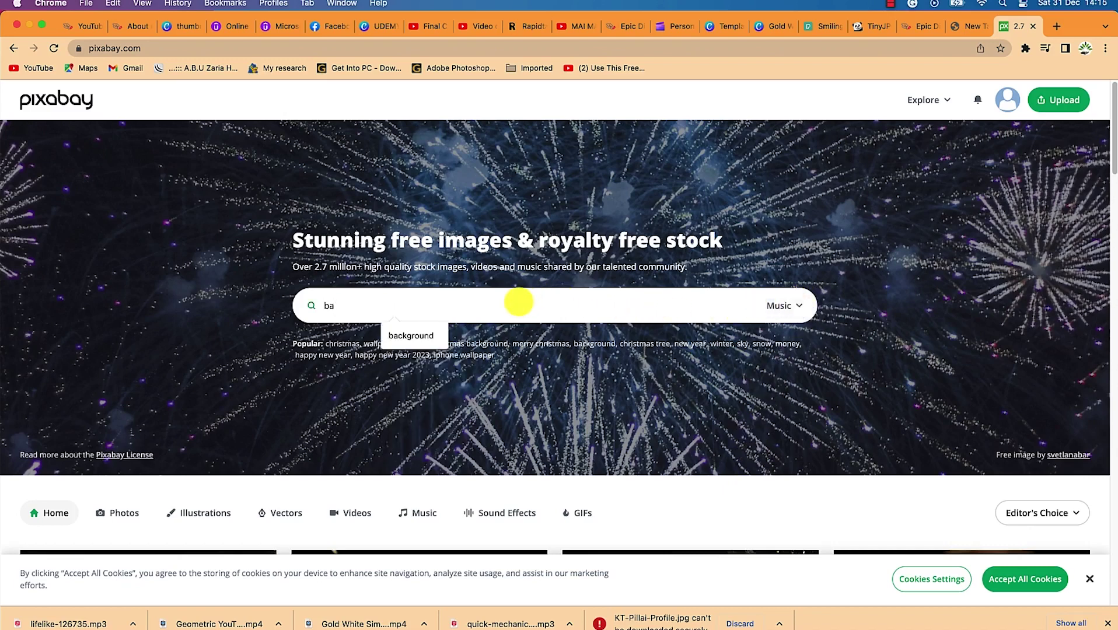
pyautogui.click(412, 336)
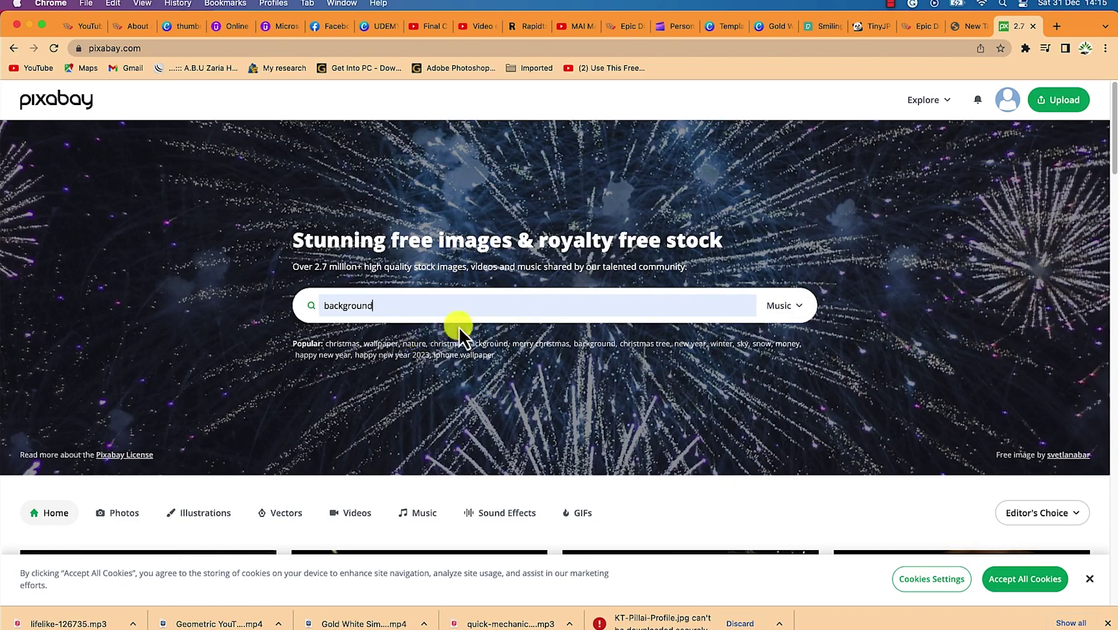
pyautogui.press('Return')
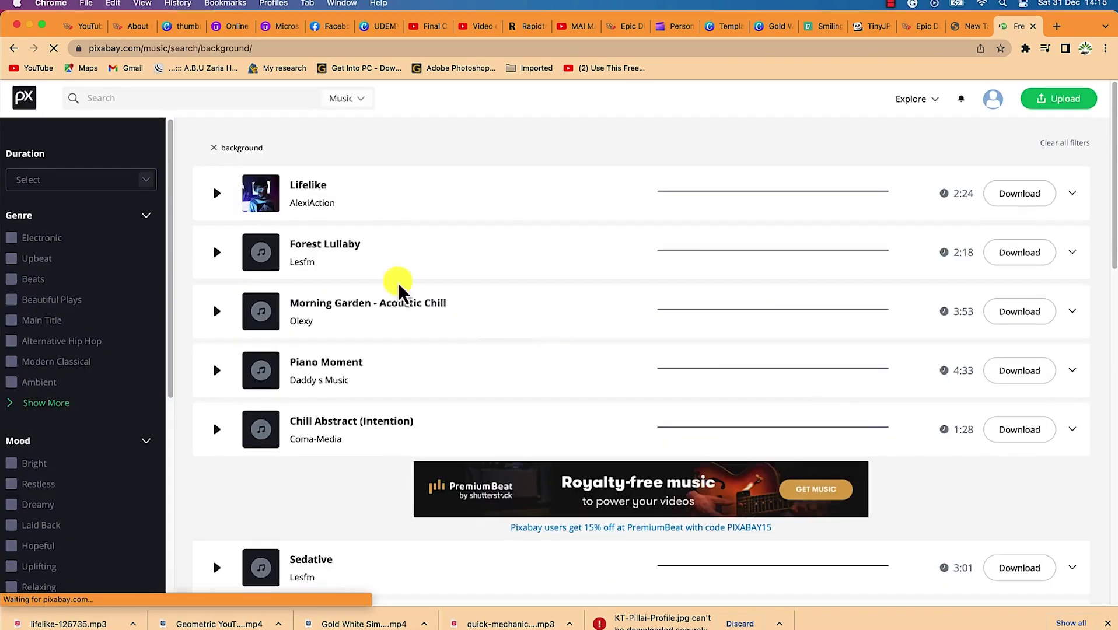
# - Browse the background music results, preview the Lifelike track, download it and dismiss the thank-you message
pyautogui.scroll(-15, 418, 386)
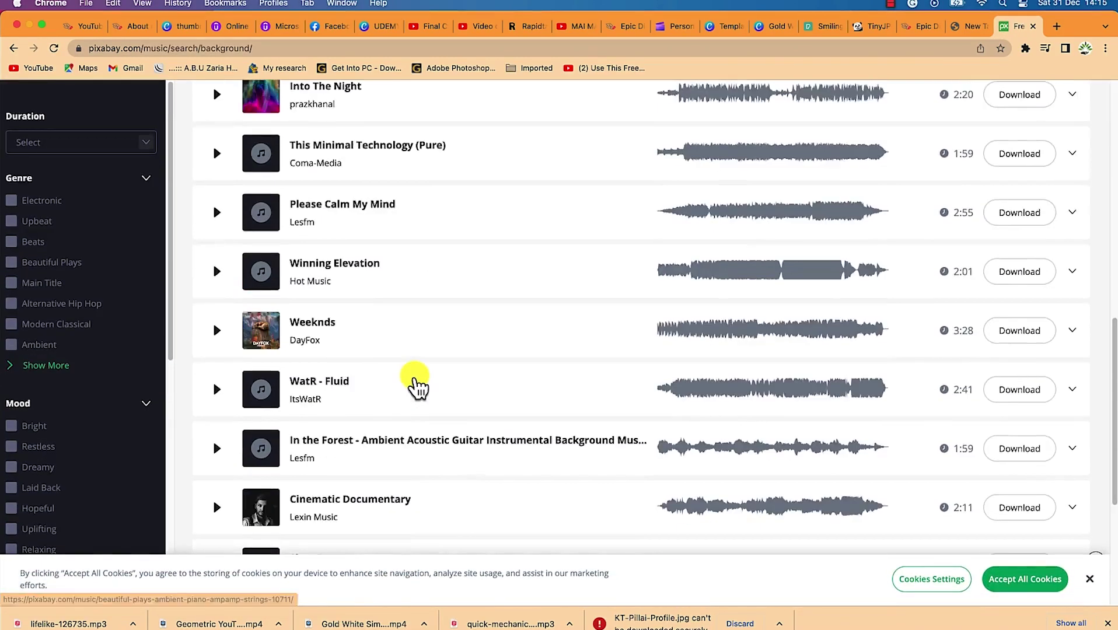
pyautogui.scroll(6, 418, 386)
pyautogui.scroll(10, 418, 387)
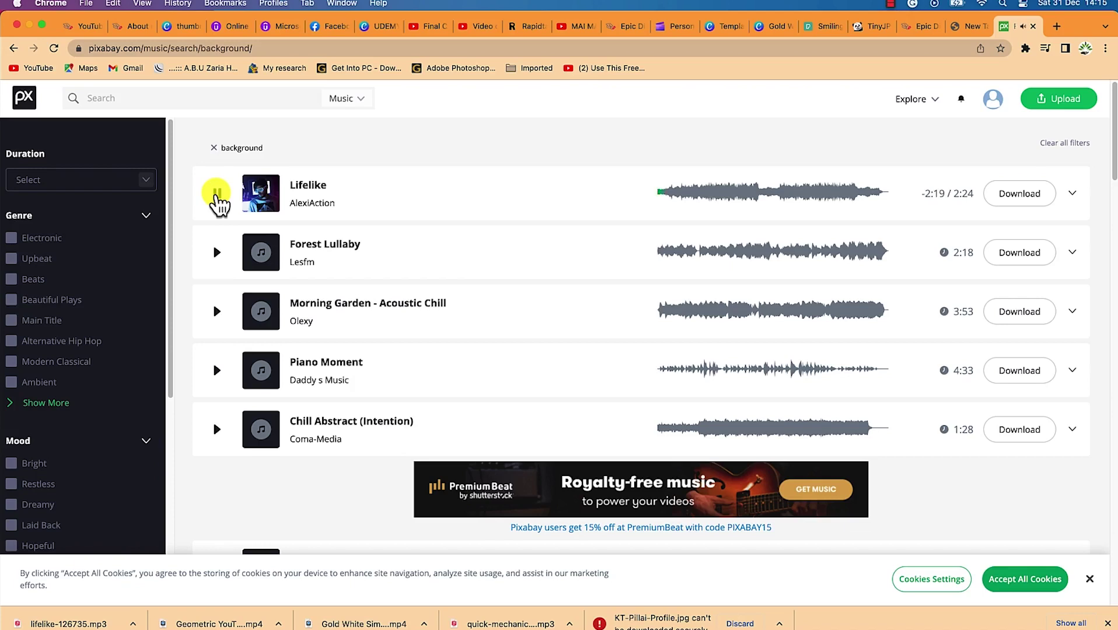
pyautogui.click(218, 195)
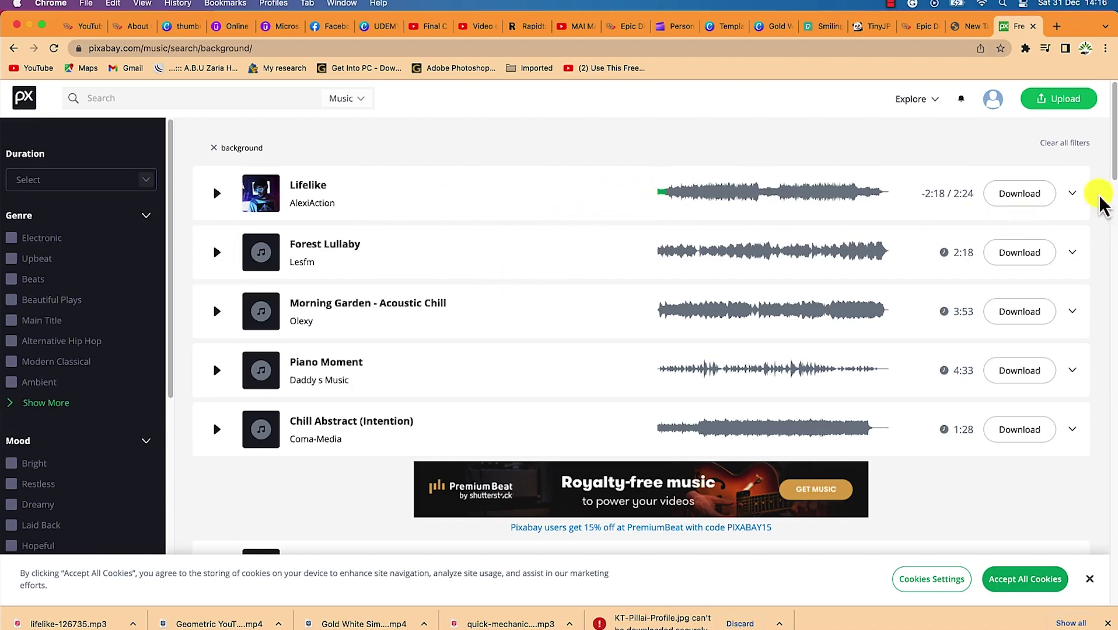
pyautogui.click(1027, 196)
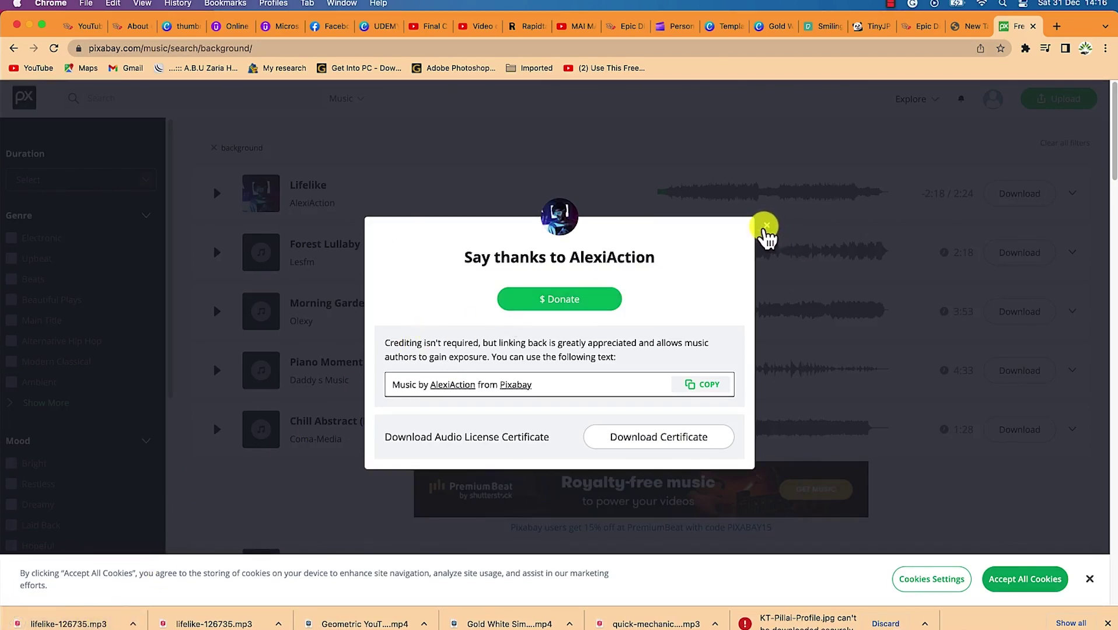
pyautogui.click(765, 225)
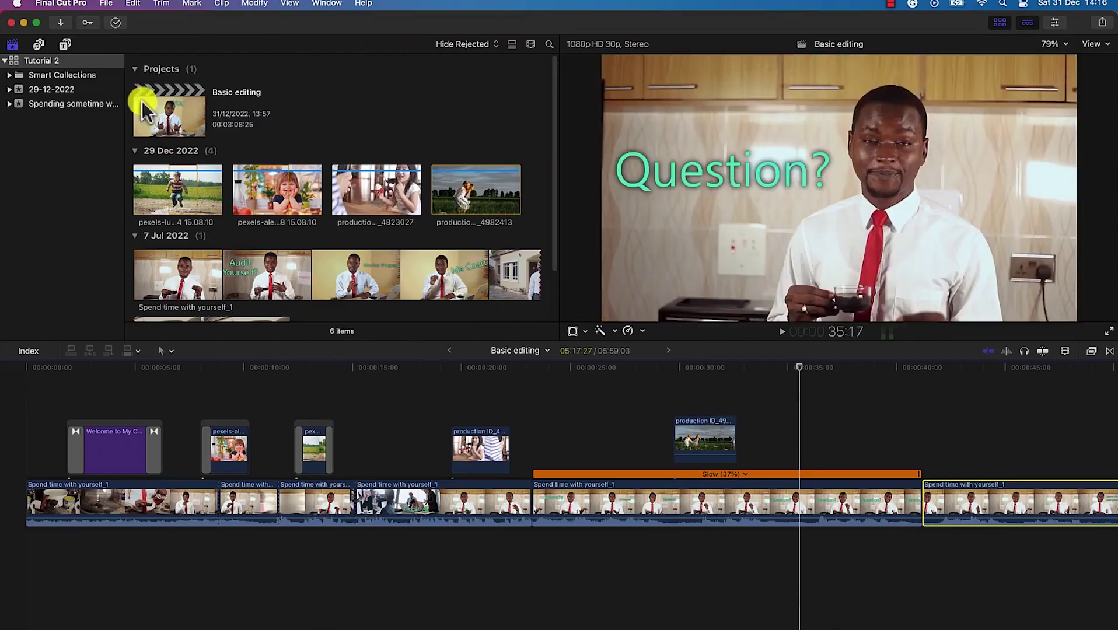
# - In Final Cut Pro, import lifelike-126735.mp3 from the Music folder inside Final Cut Pro under Documents into the existing event
pyautogui.click(107, 5)
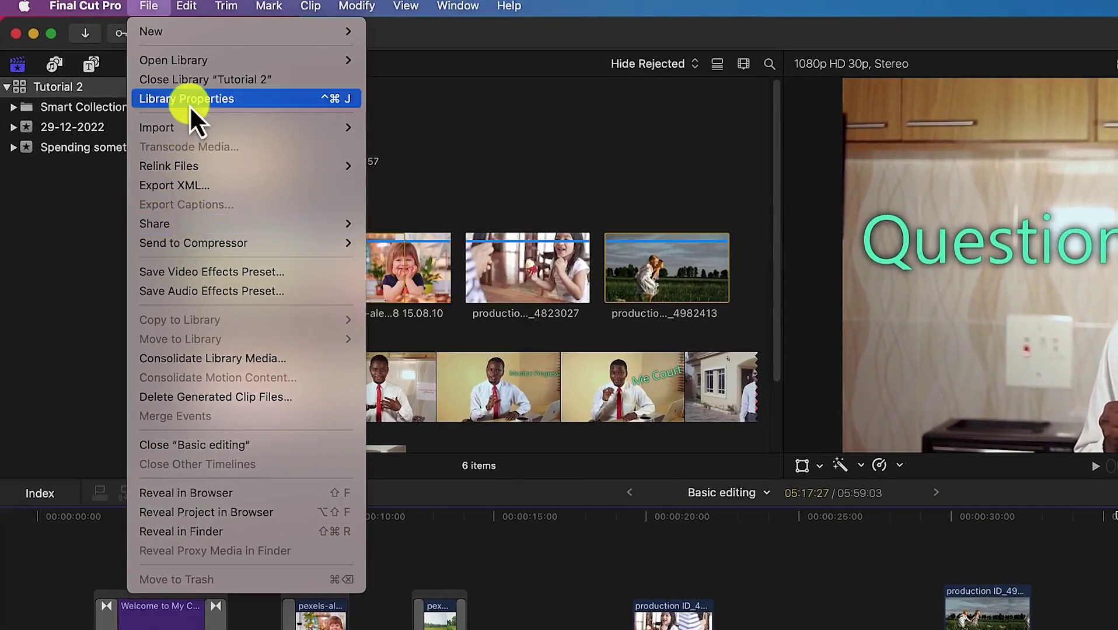
pyautogui.moveTo(192, 127)
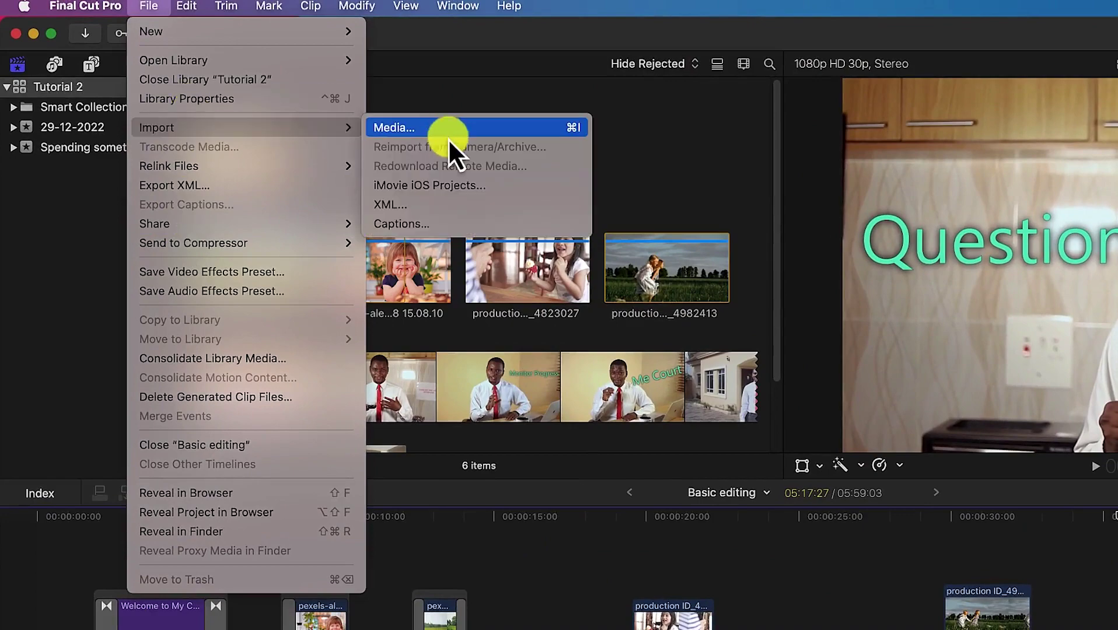
pyautogui.click(444, 134)
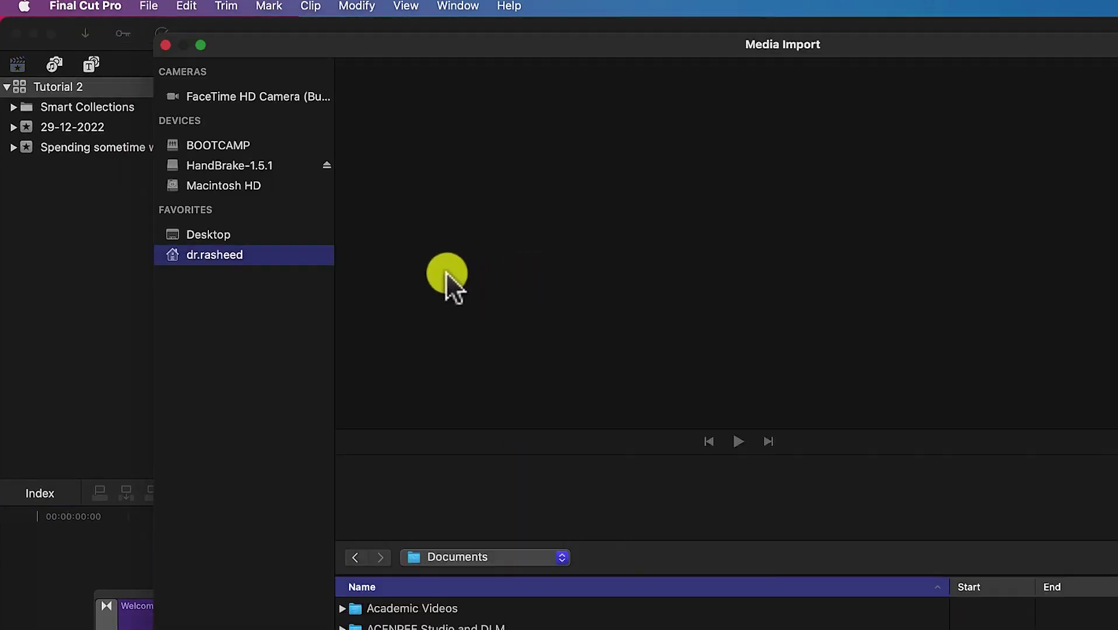
pyautogui.scroll(-5, 301, 551)
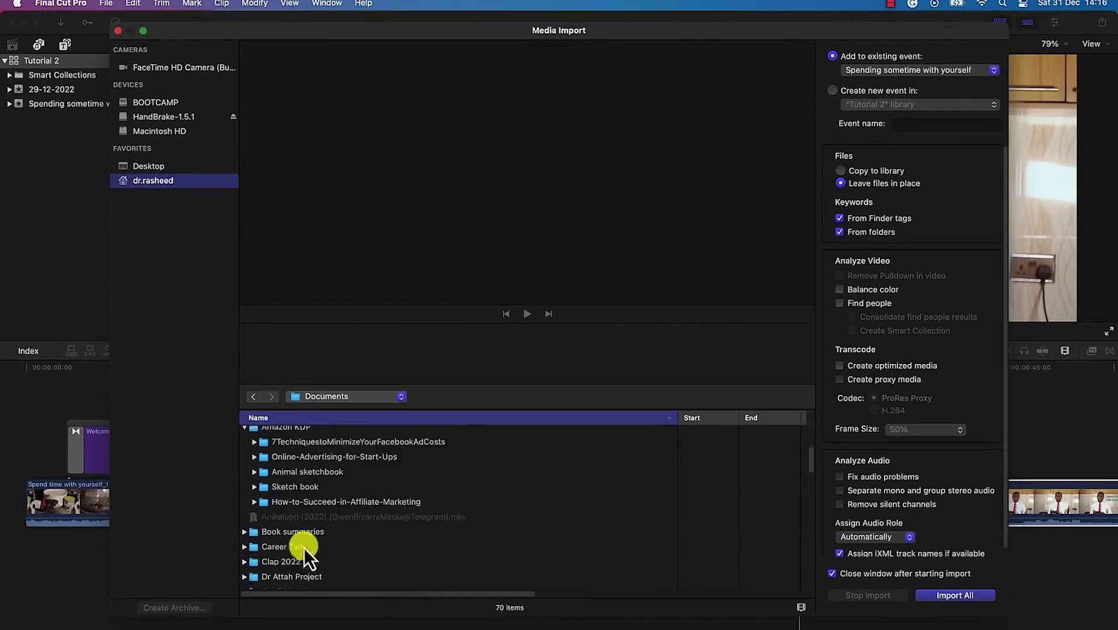
pyautogui.scroll(-6, 304, 548)
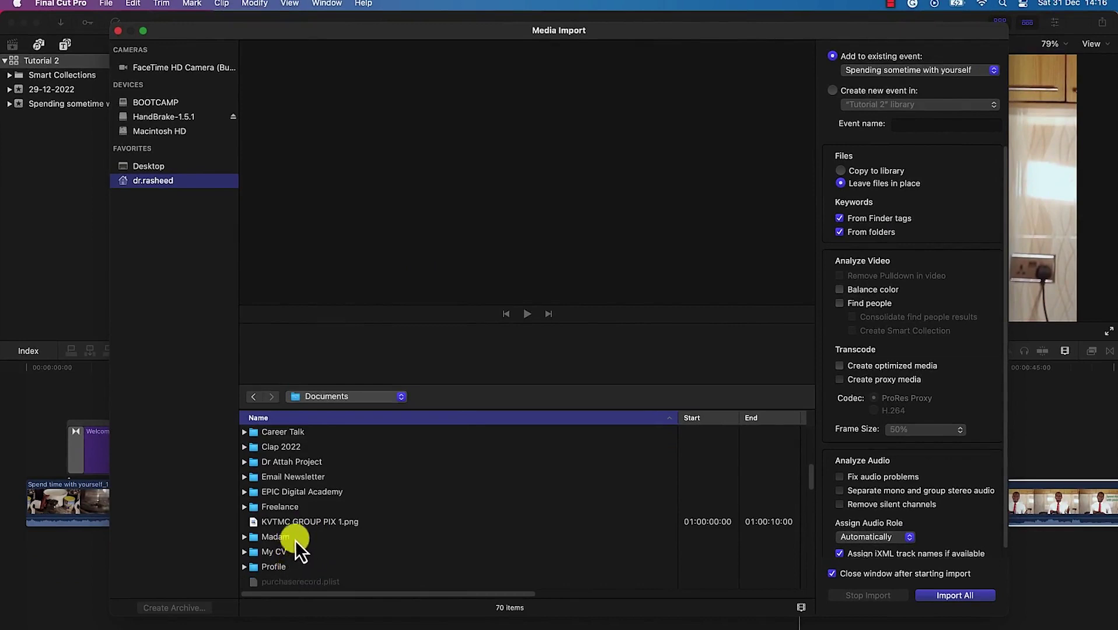
pyautogui.scroll(-6, 304, 543)
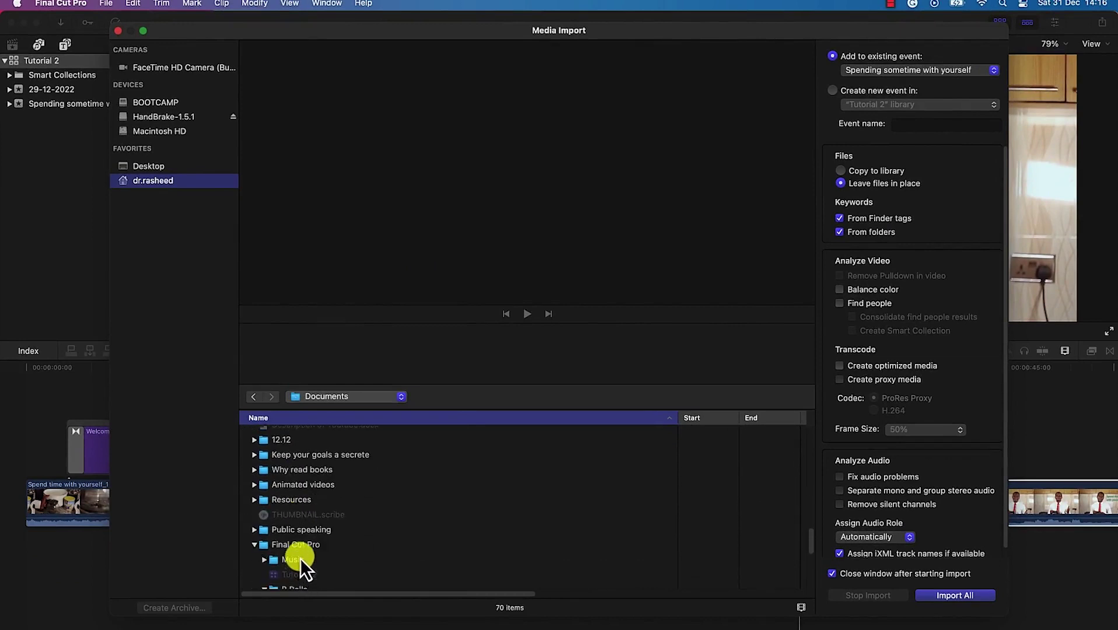
pyautogui.scroll(-3, 301, 555)
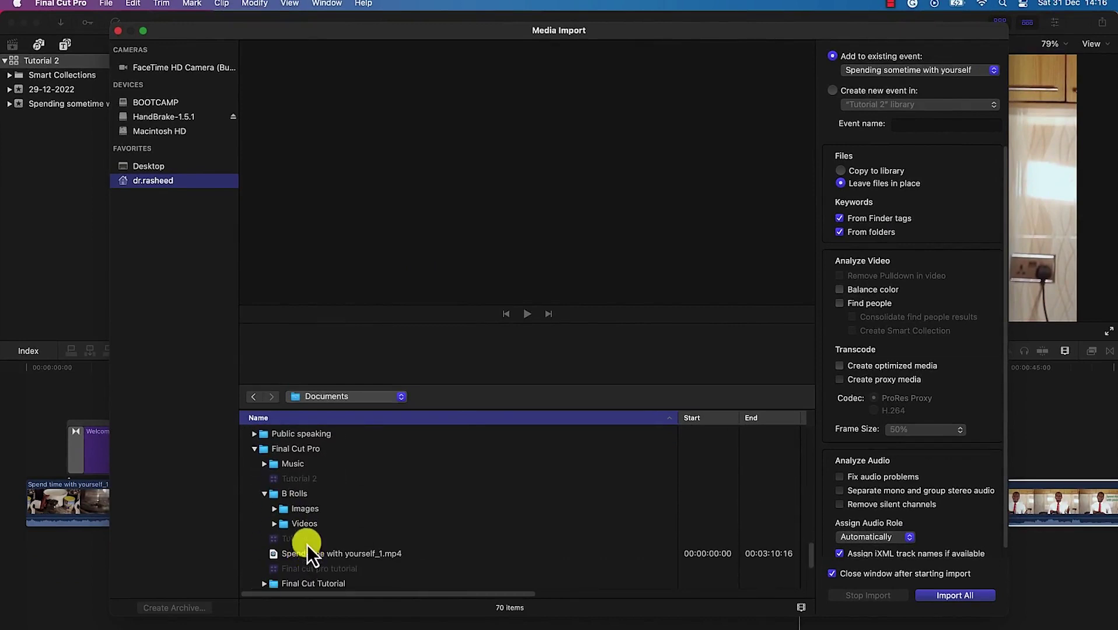
pyautogui.click(330, 425)
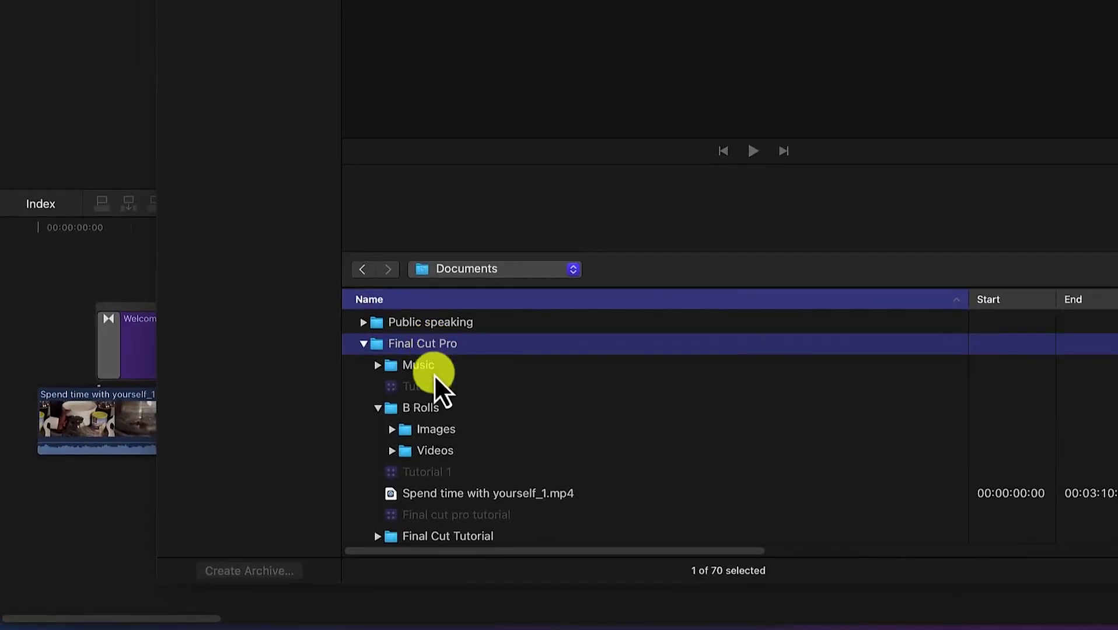
pyautogui.click(332, 447)
pyautogui.click(378, 365)
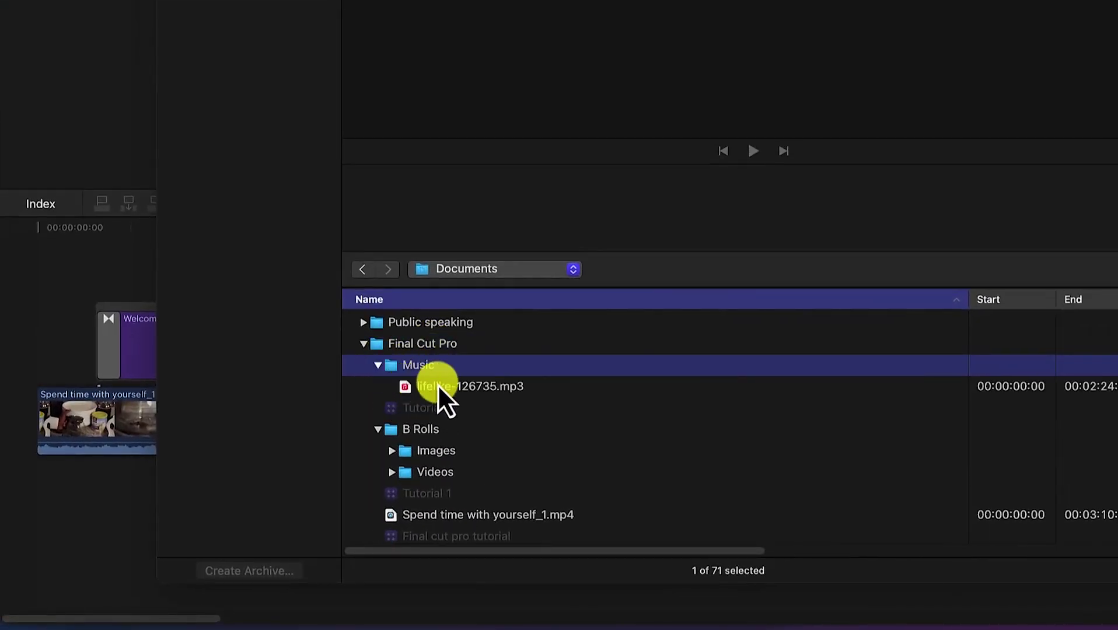
pyautogui.click(438, 385)
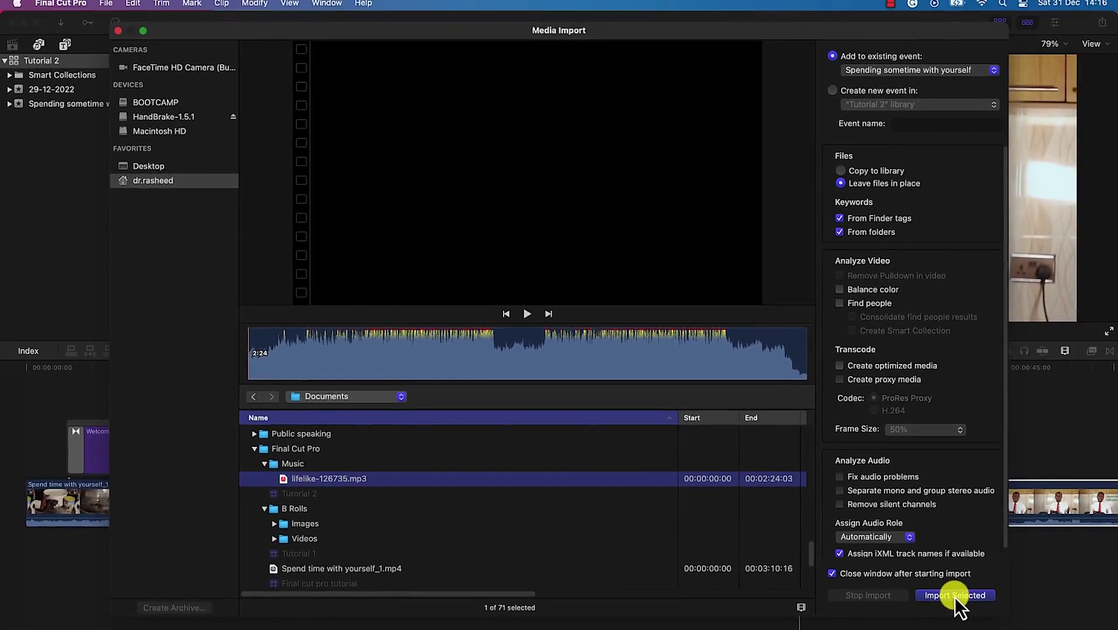
pyautogui.click(955, 595)
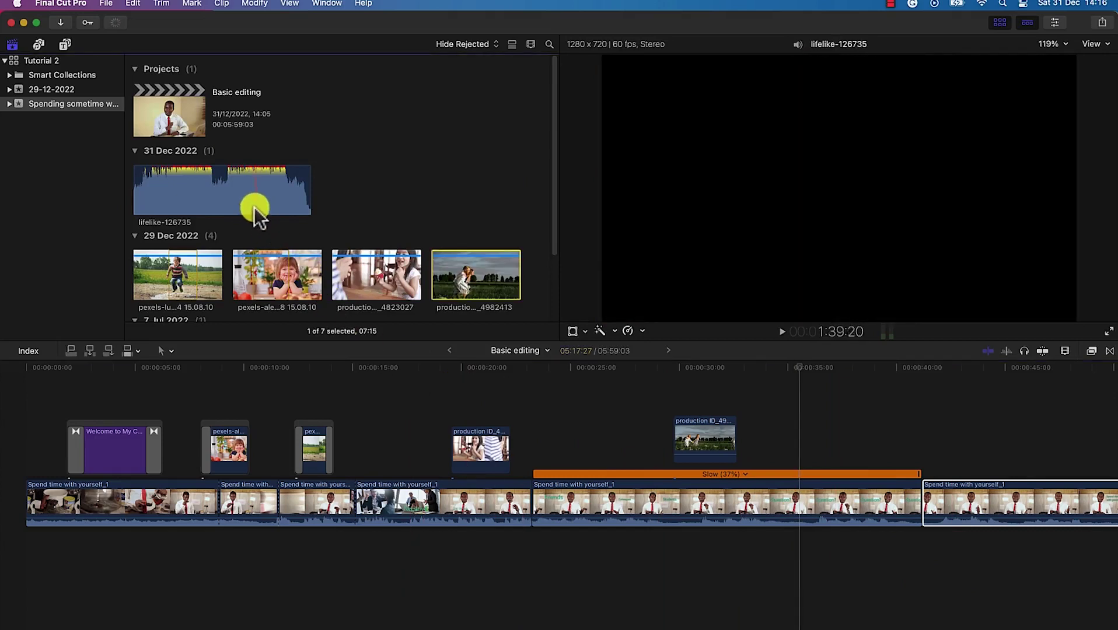
# - Attach the lifelike-126735 track below the start of the video in the timeline and lower its volume slightly
pyautogui.click(236, 197)
pyautogui.moveTo(236, 197); pyautogui.dragTo(9, 538)
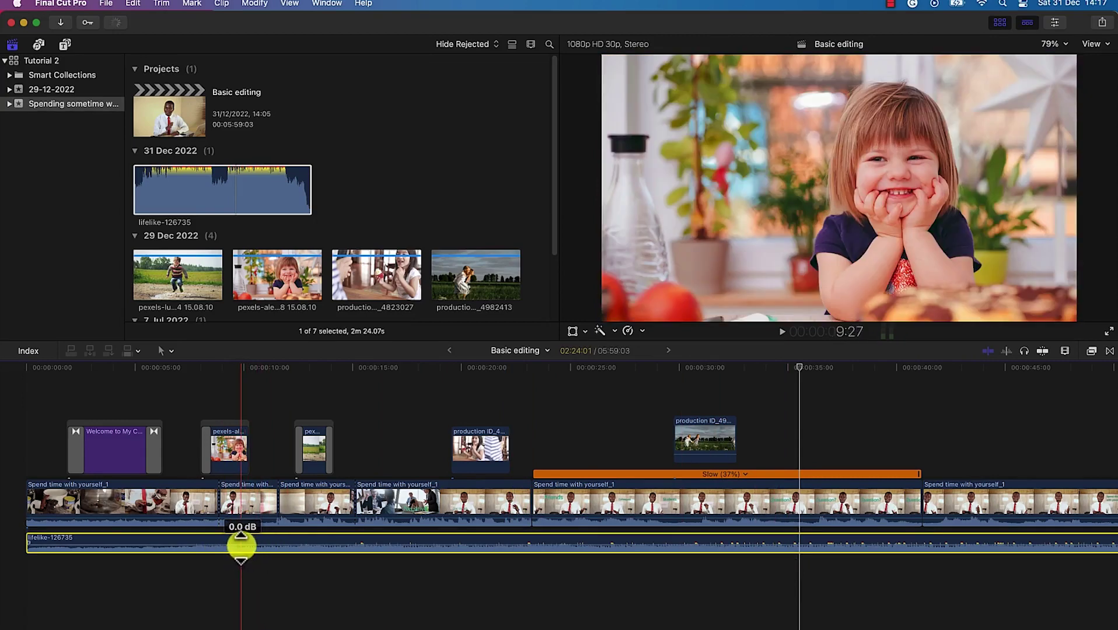
pyautogui.moveTo(244, 545); pyautogui.dragTo(248, 546)
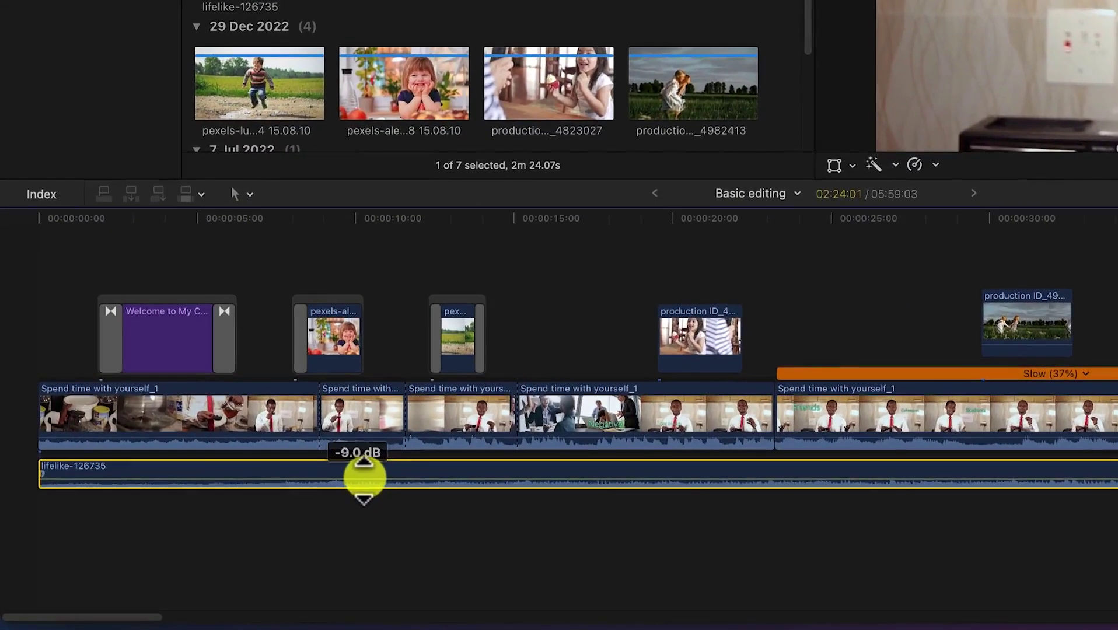
pyautogui.moveTo(364, 478); pyautogui.dragTo(368, 477)
pyautogui.click(367, 473)
pyautogui.click(334, 476)
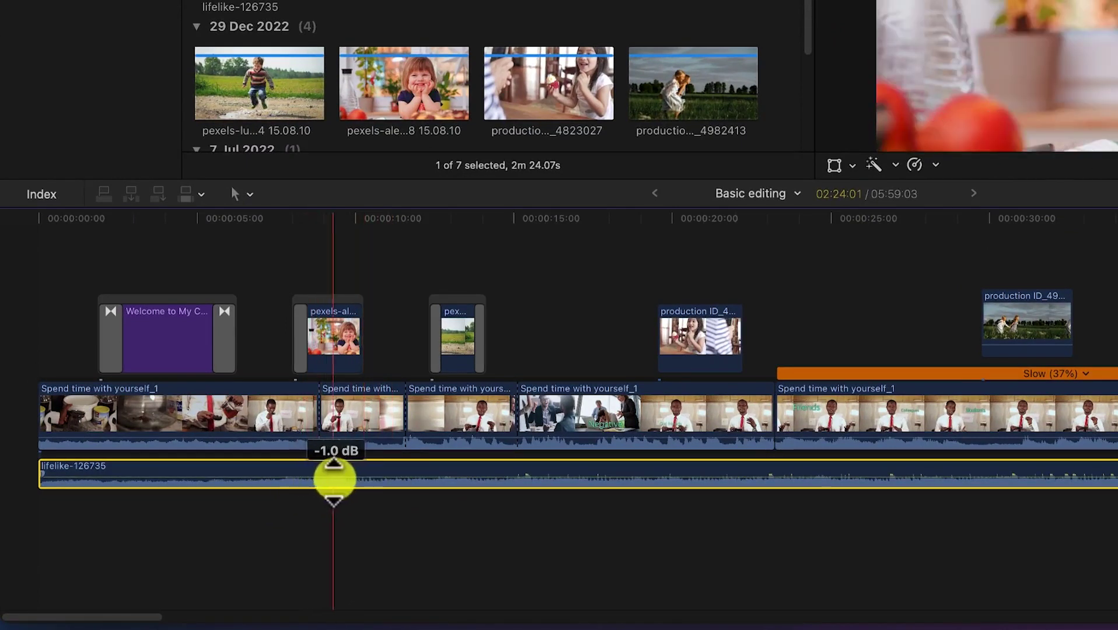
pyautogui.moveTo(377, 476); pyautogui.dragTo(368, 480)
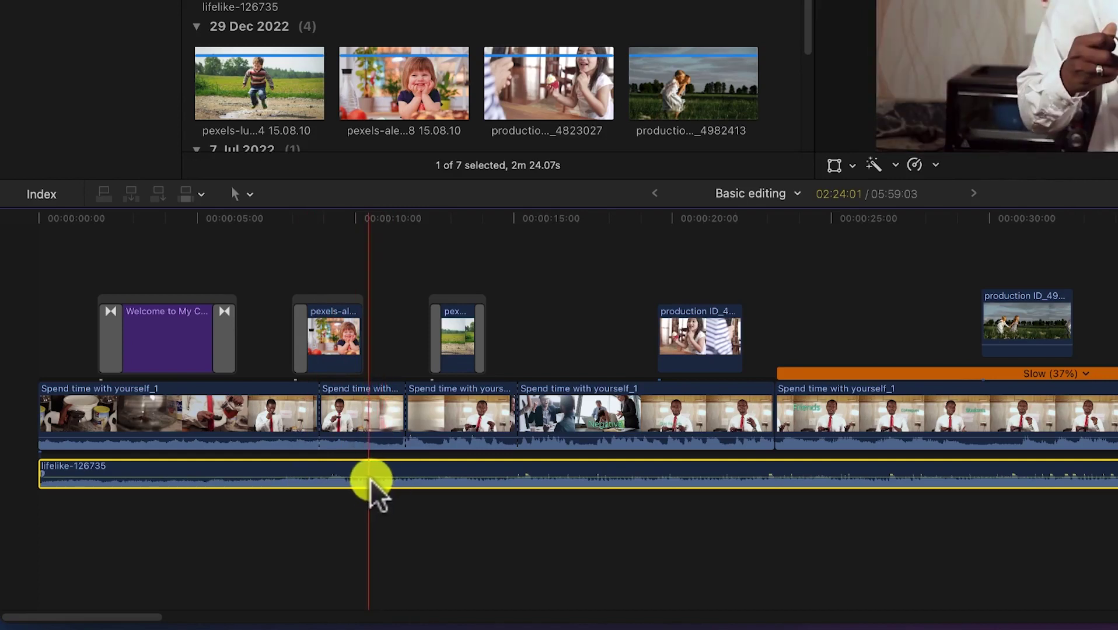
pyautogui.moveTo(371, 478); pyautogui.dragTo(378, 480)
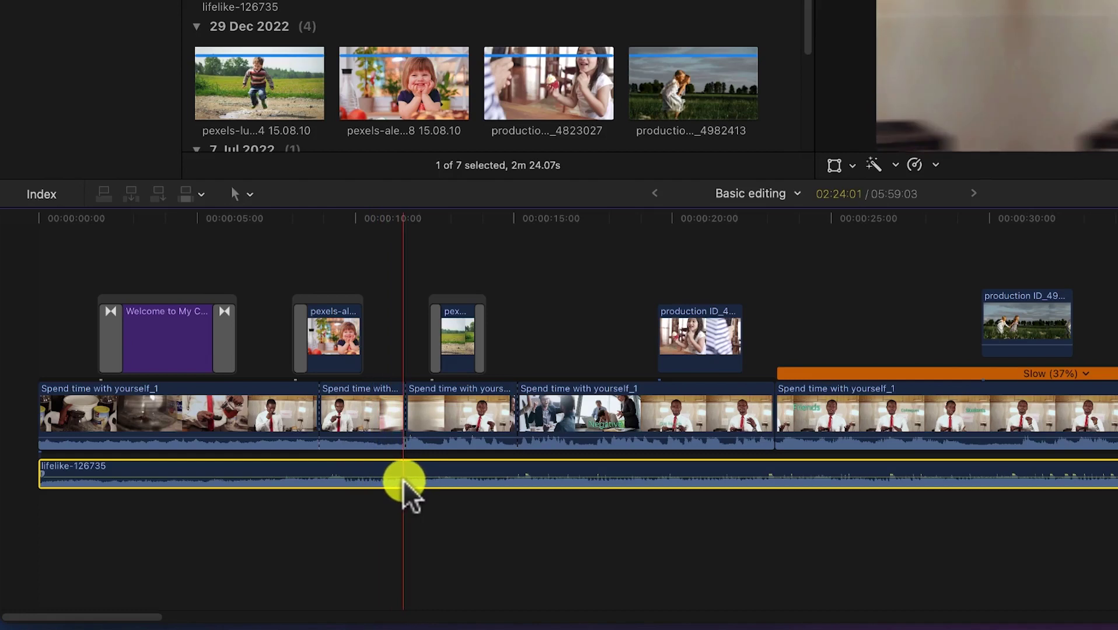
pyautogui.click(403, 480)
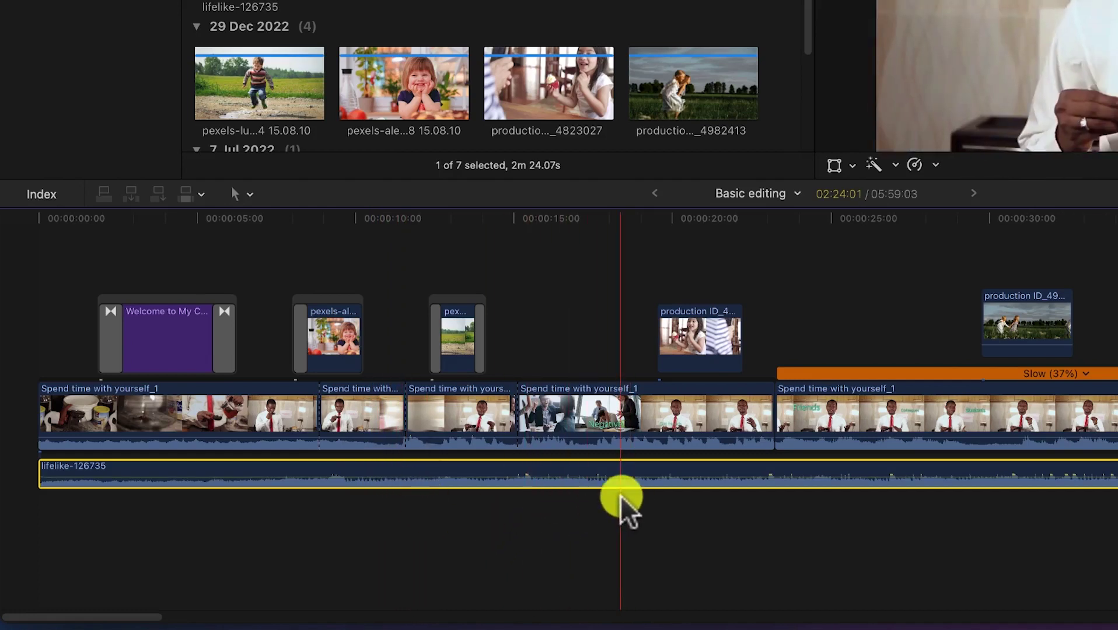
# - Fit the whole project in the timeline and add two more lifelike-126735 copies end to end after the first one
pyautogui.hotkey('shift', 'z')
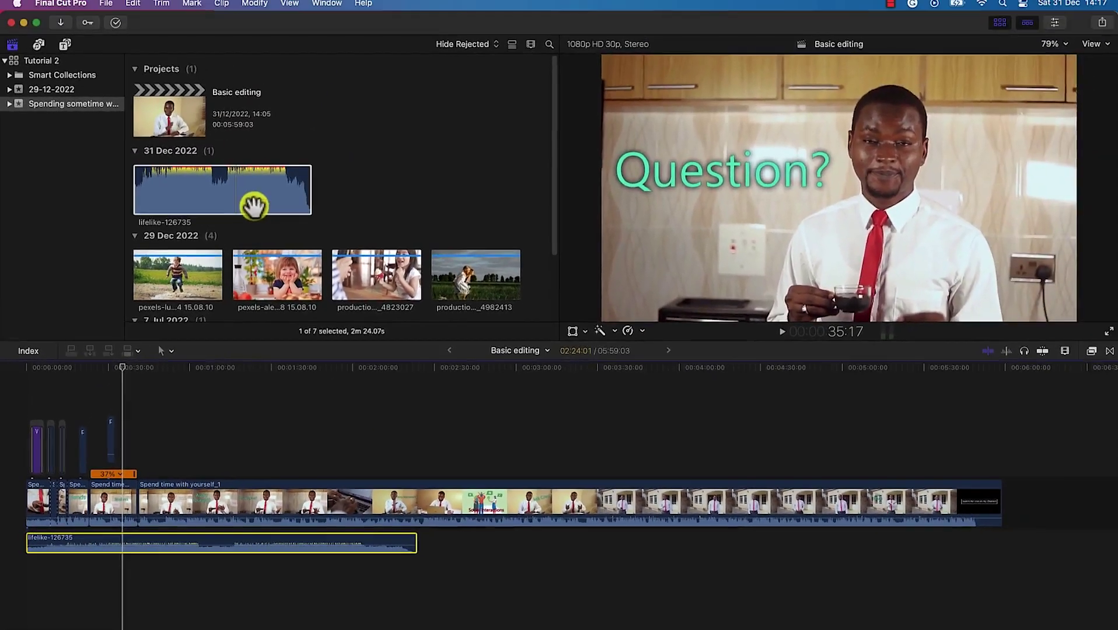
pyautogui.click(255, 202)
pyautogui.moveTo(311, 295); pyautogui.dragTo(424, 555)
pyautogui.click(549, 551)
pyautogui.click(237, 180)
pyautogui.moveTo(322, 362); pyautogui.dragTo(477, 546)
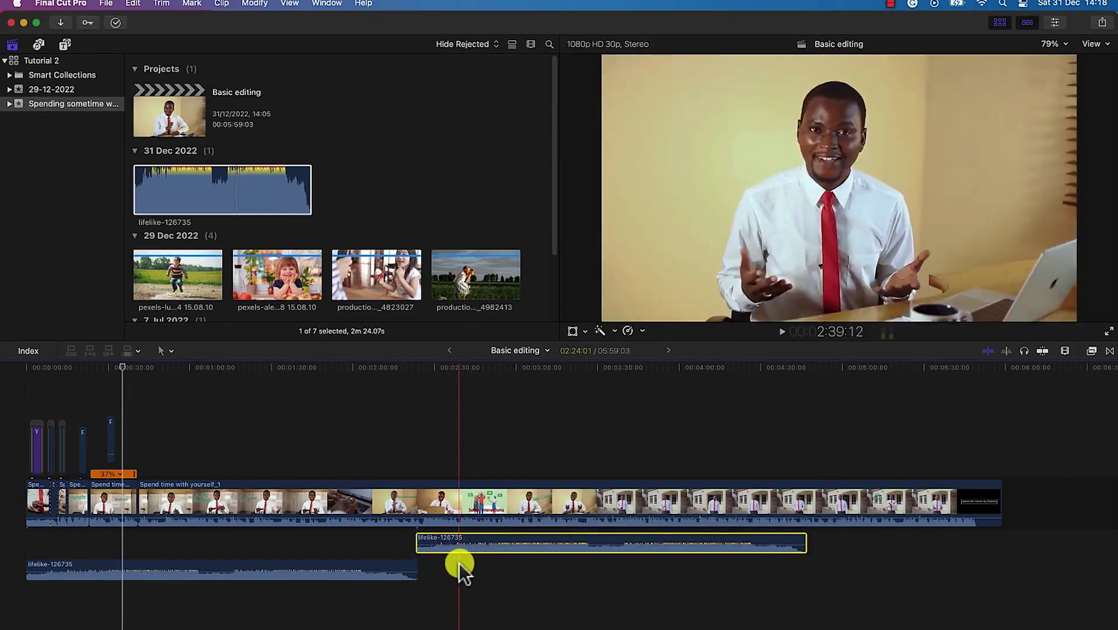
pyautogui.click(208, 186)
pyautogui.moveTo(208, 185); pyautogui.dragTo(870, 543)
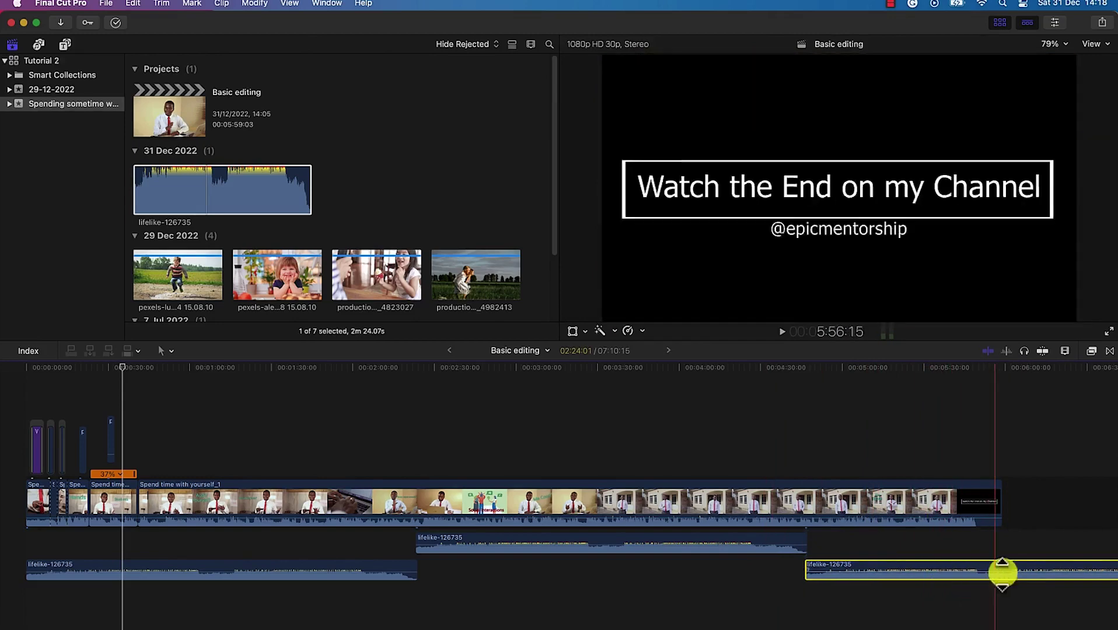
# - Trim the third lifelike-126735 copy to the end of the video and add a fade-out at its end
pyautogui.hscroll(10, 741, 628)
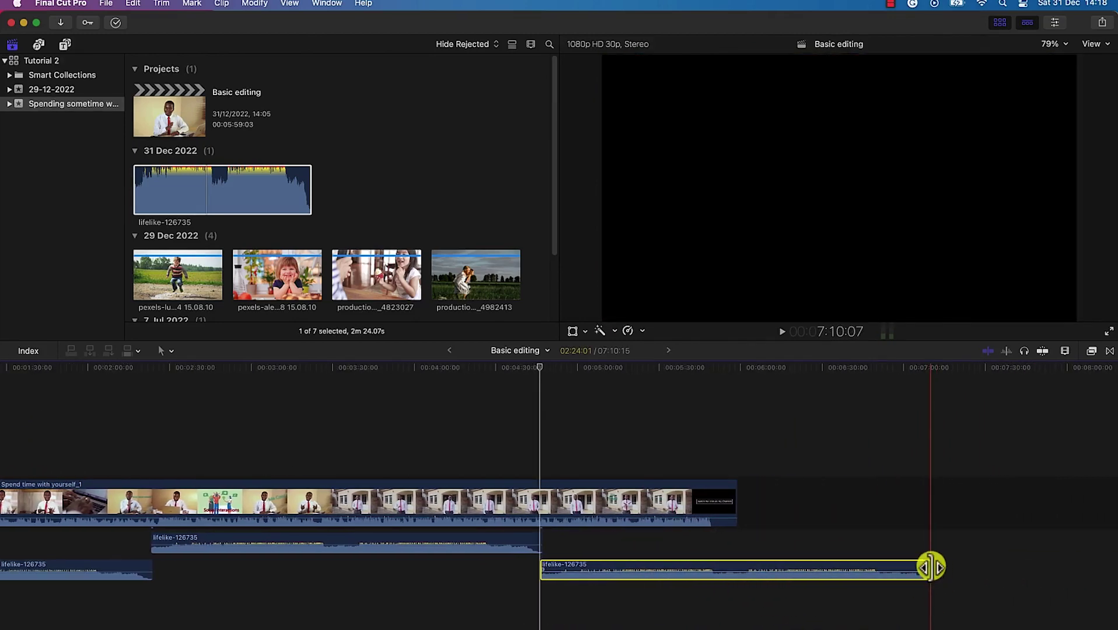
pyautogui.moveTo(930, 567); pyautogui.dragTo(738, 578)
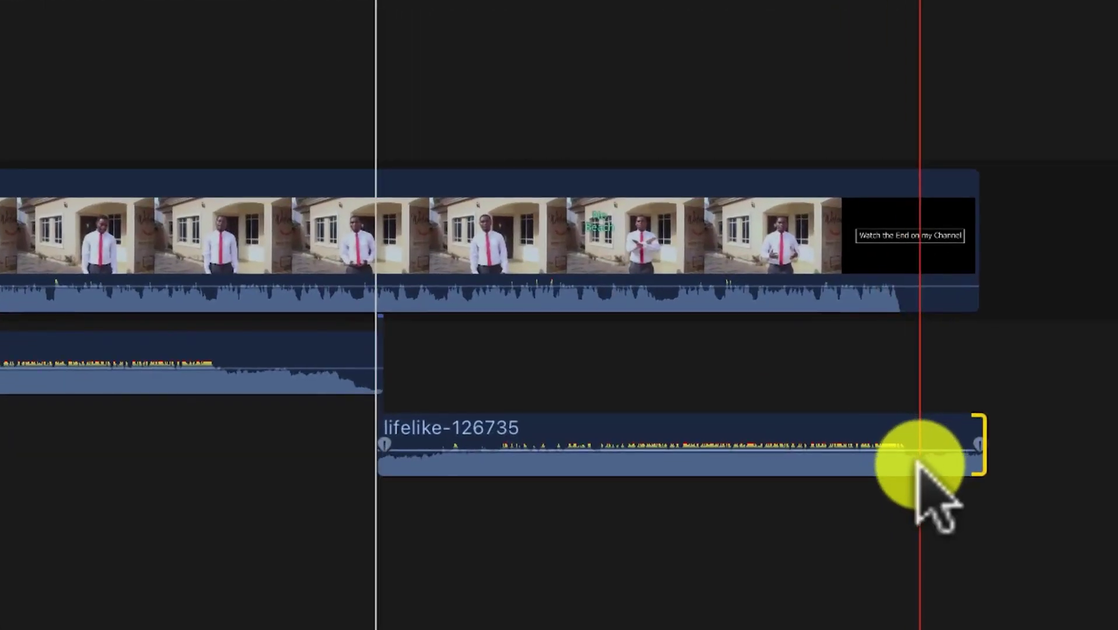
pyautogui.click(934, 452)
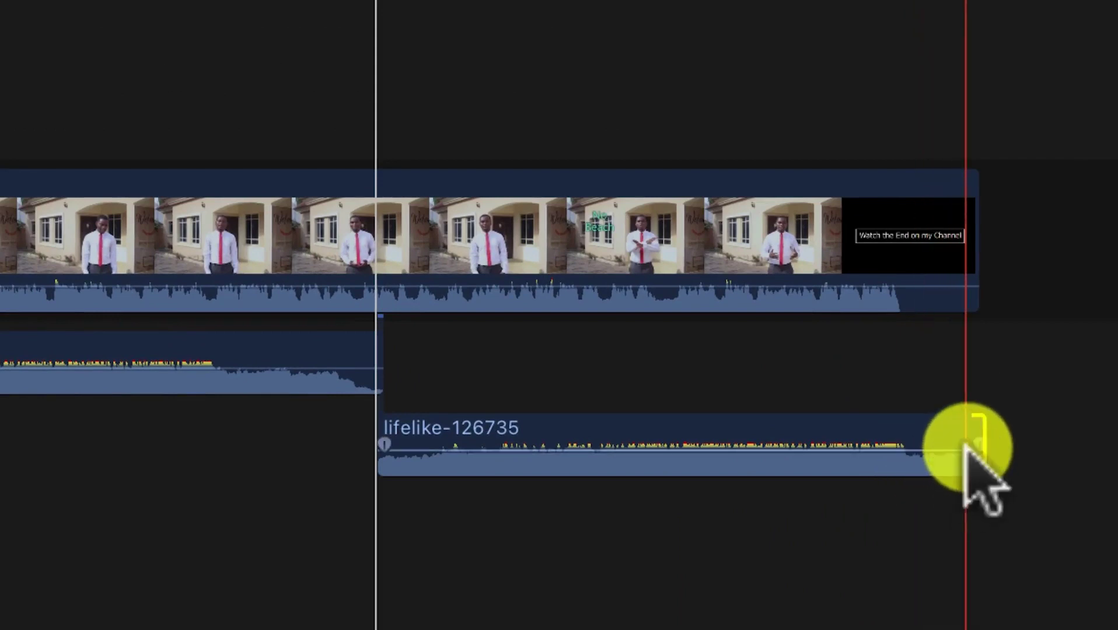
pyautogui.moveTo(972, 452)
pyautogui.mouseDown()
pyautogui.moveTo(851, 475)
pyautogui.moveTo(862, 459)
pyautogui.moveTo(801, 512)
pyautogui.moveTo(836, 486)
pyautogui.moveTo(886, 499)
pyautogui.moveTo(844, 503)
pyautogui.moveTo(831, 521)
pyautogui.moveTo(930, 512)
pyautogui.moveTo(844, 518)
pyautogui.mouseUp()
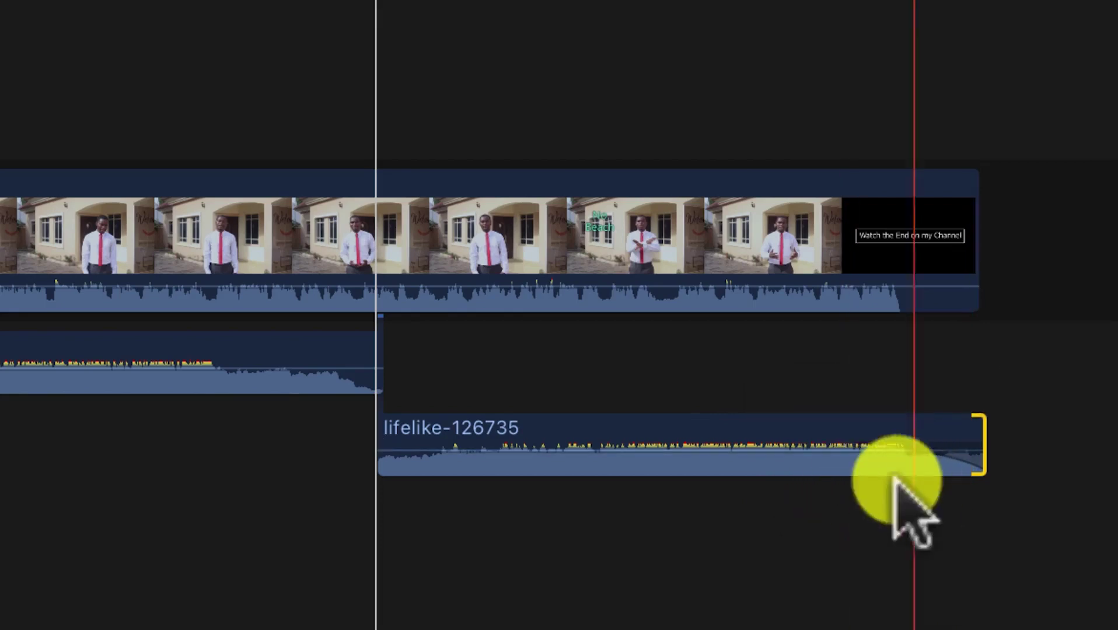
# - Add a fade-in at the start of the first lifelike-126735 clip
pyautogui.moveTo(767, 467)
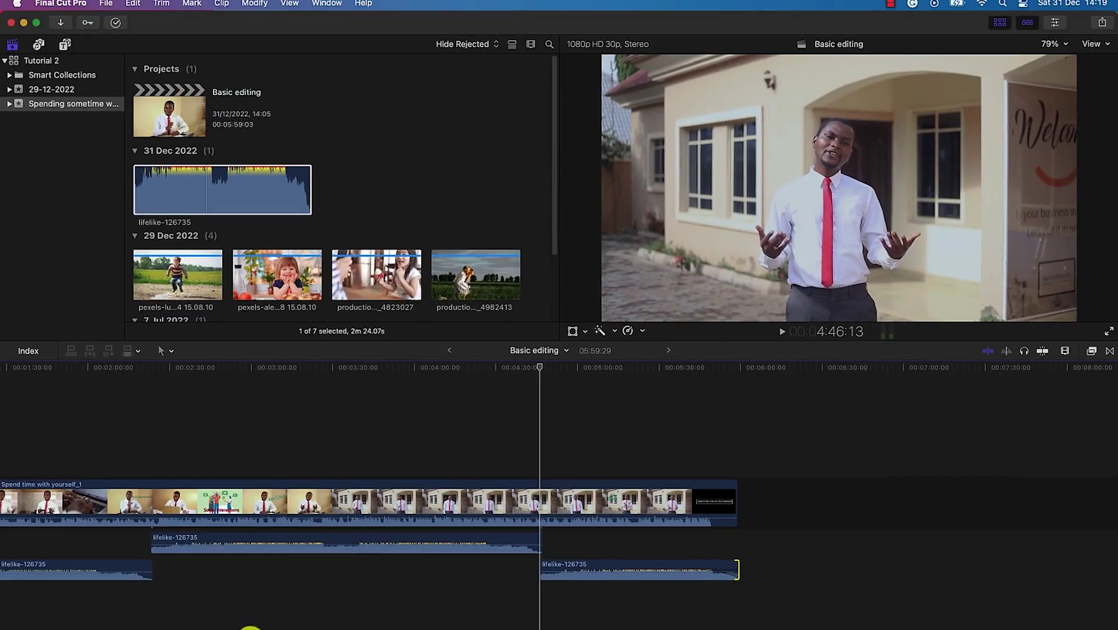
pyautogui.hscroll(-5, 251, 627)
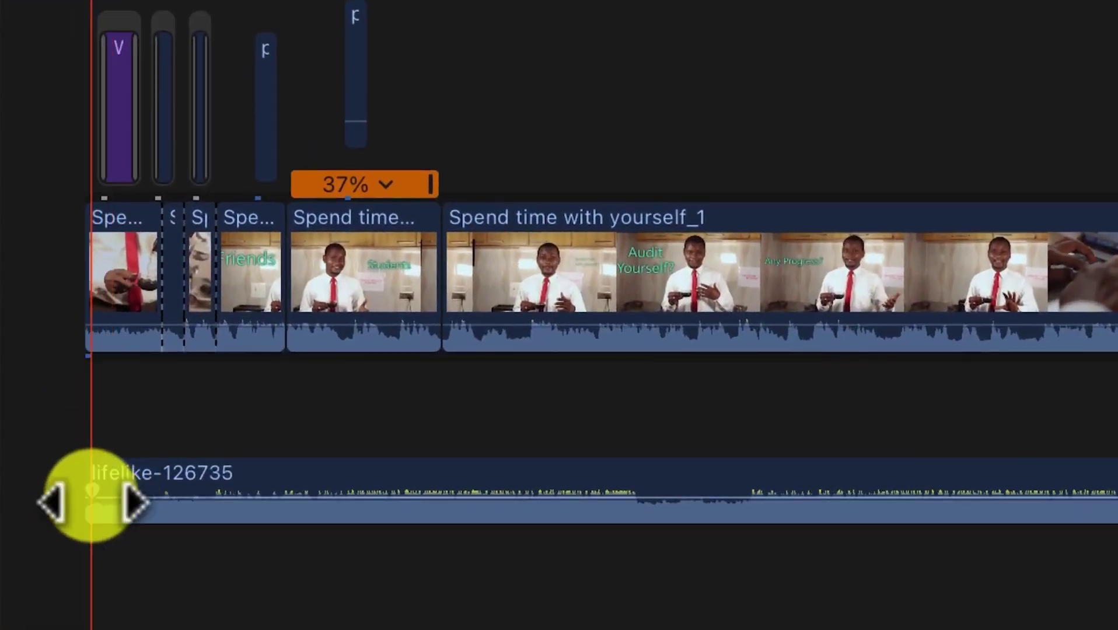
pyautogui.moveTo(91, 494)
pyautogui.mouseDown()
pyautogui.moveTo(109, 510)
pyautogui.moveTo(212, 530)
pyautogui.moveTo(237, 559)
pyautogui.mouseUp()
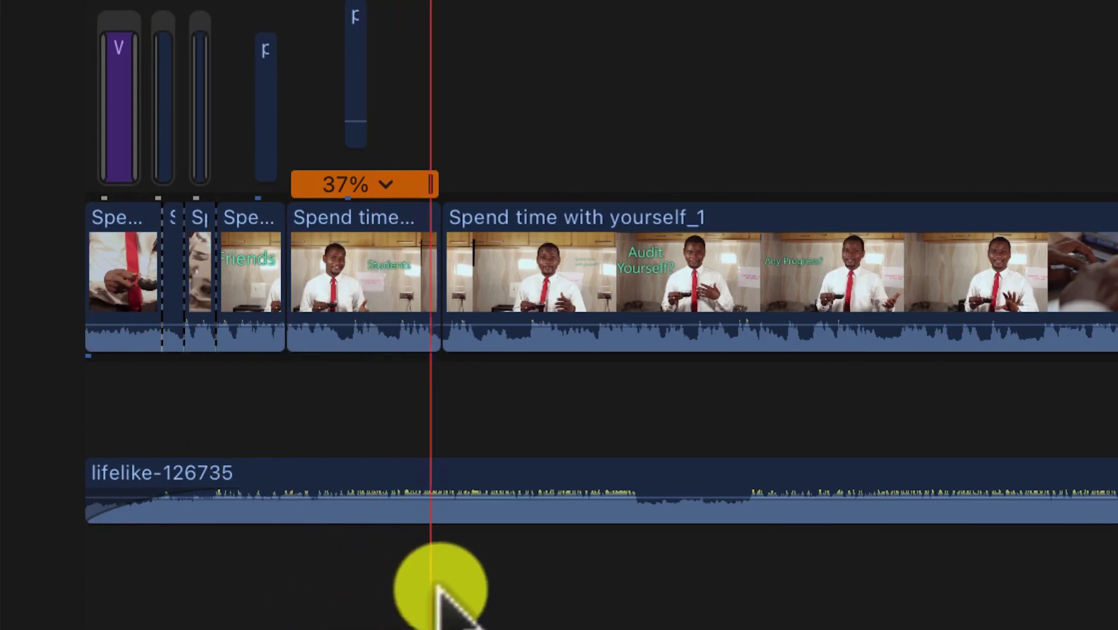
# - Select the first lifelike-126735 clip, show its audio properties and adjust its volume to about 0 dB
pyautogui.click(493, 510)
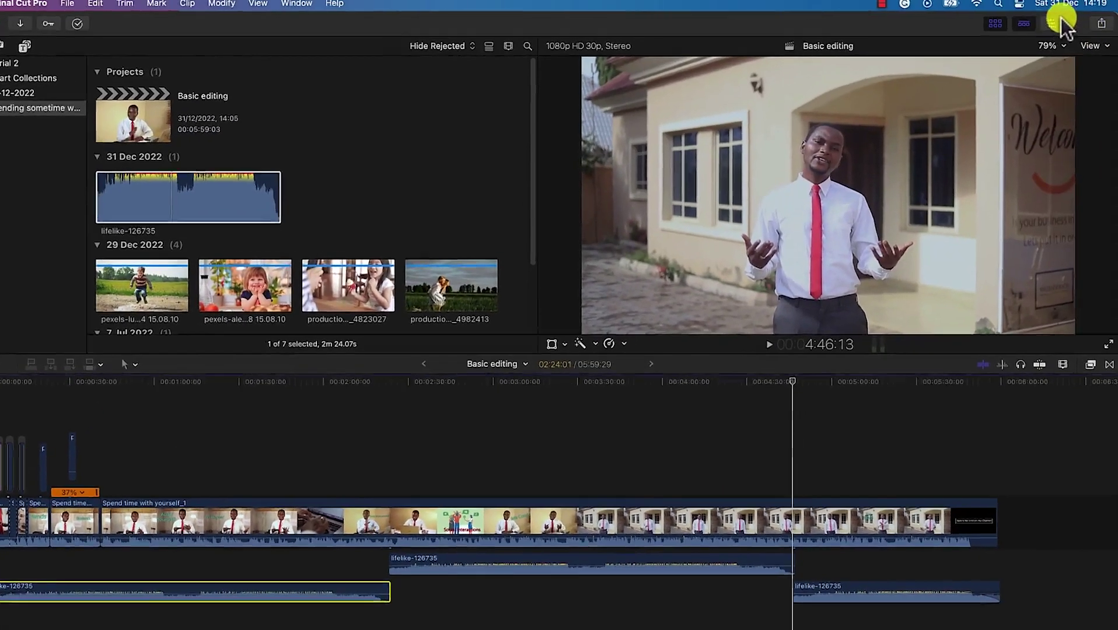
pyautogui.click(1055, 23)
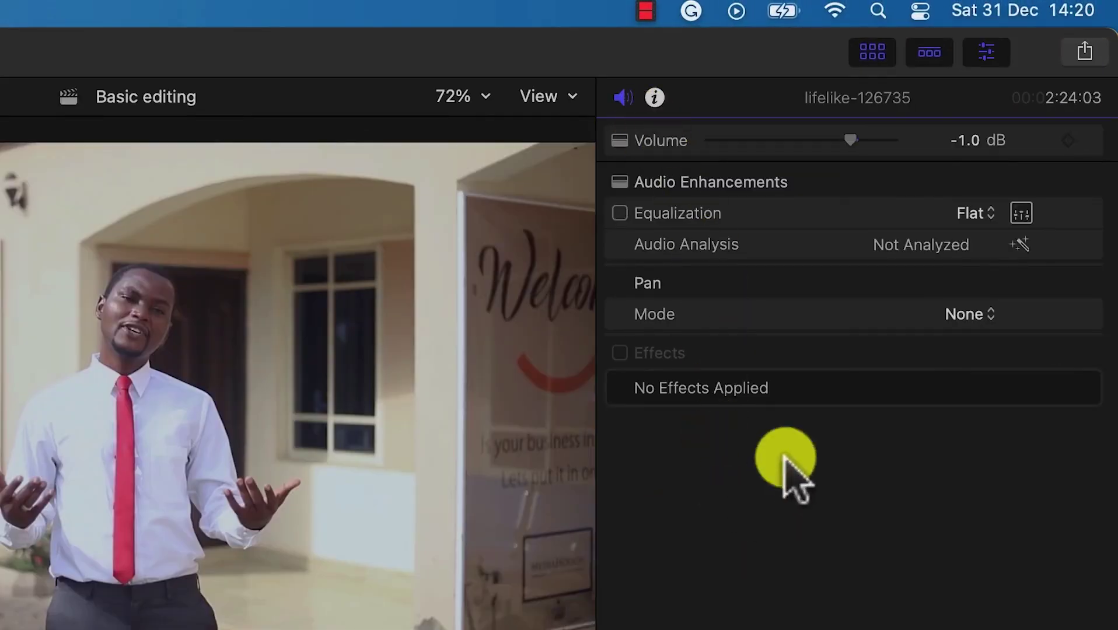
pyautogui.moveTo(845, 138)
pyautogui.mouseDown()
pyautogui.moveTo(854, 139)
pyautogui.moveTo(826, 134)
pyautogui.mouseUp()
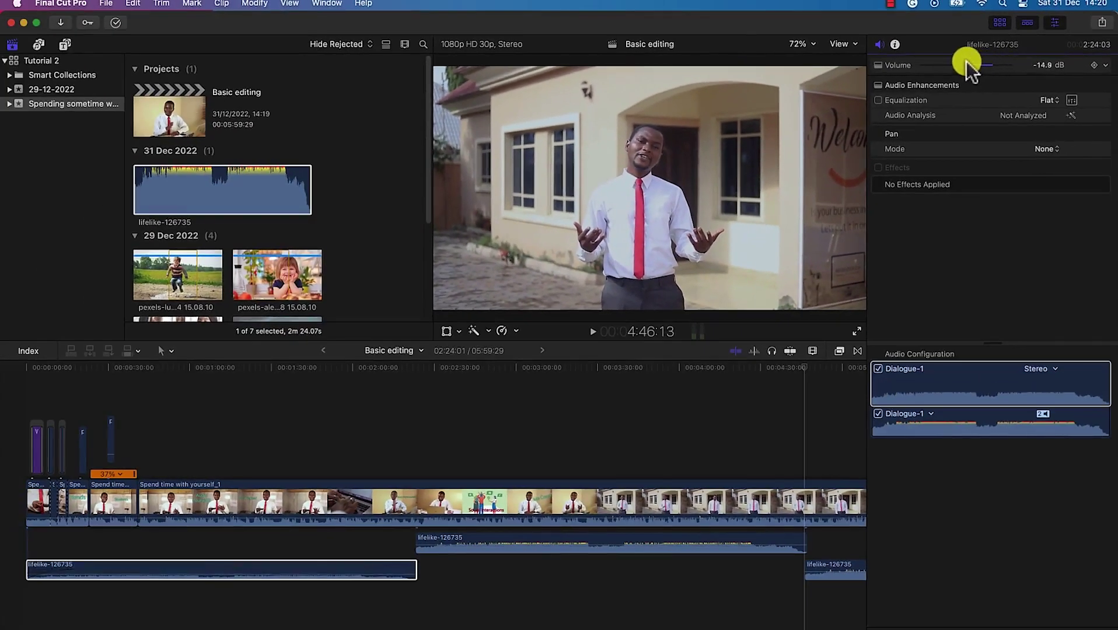
pyautogui.moveTo(967, 65); pyautogui.dragTo(990, 78)
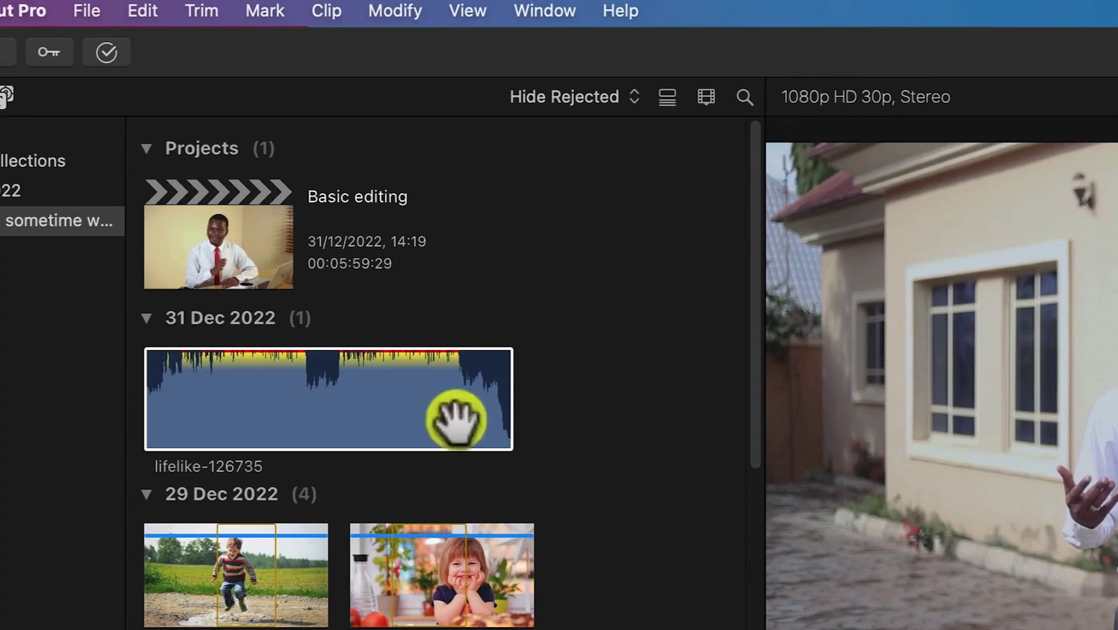
# - Show the audio meters in the workspace and play the project from about 49 seconds to check the levels
pyautogui.click(551, 17)
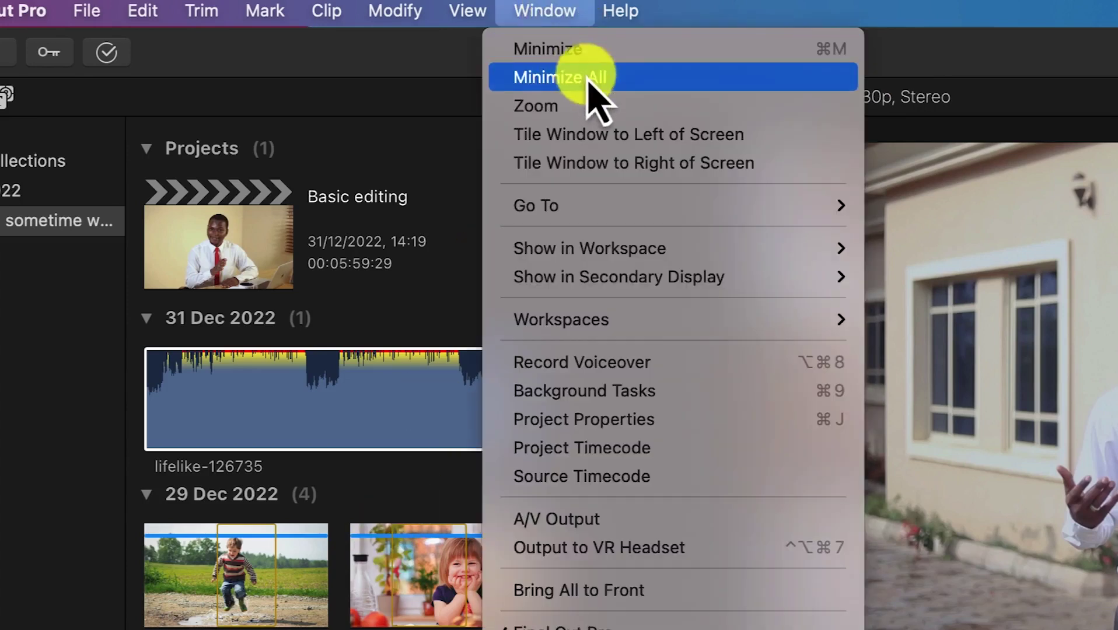
pyautogui.moveTo(718, 257)
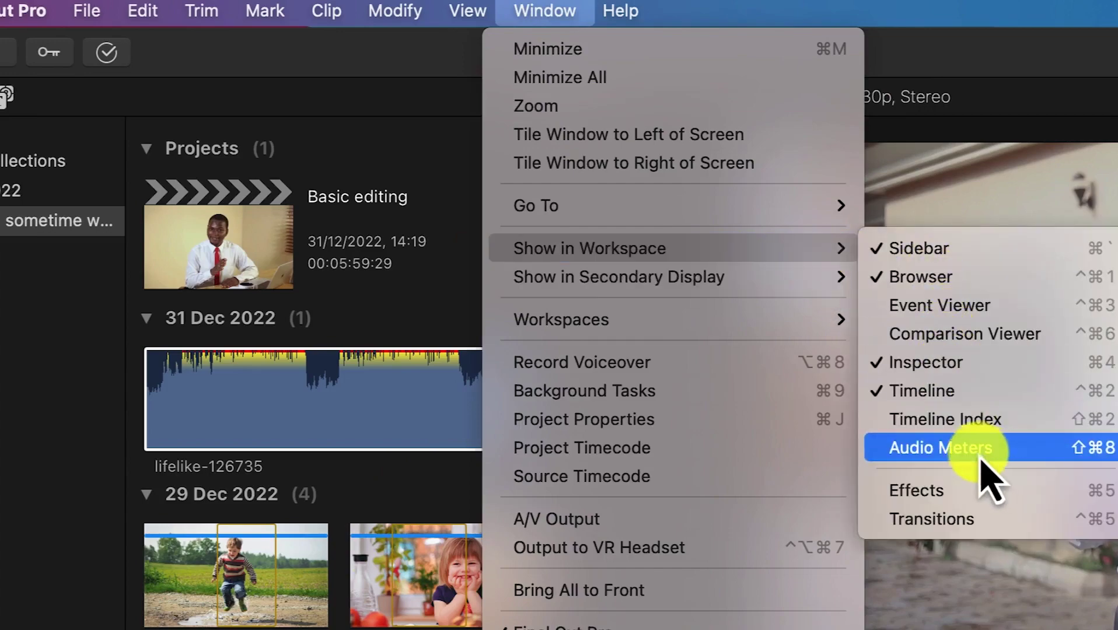
pyautogui.click(981, 454)
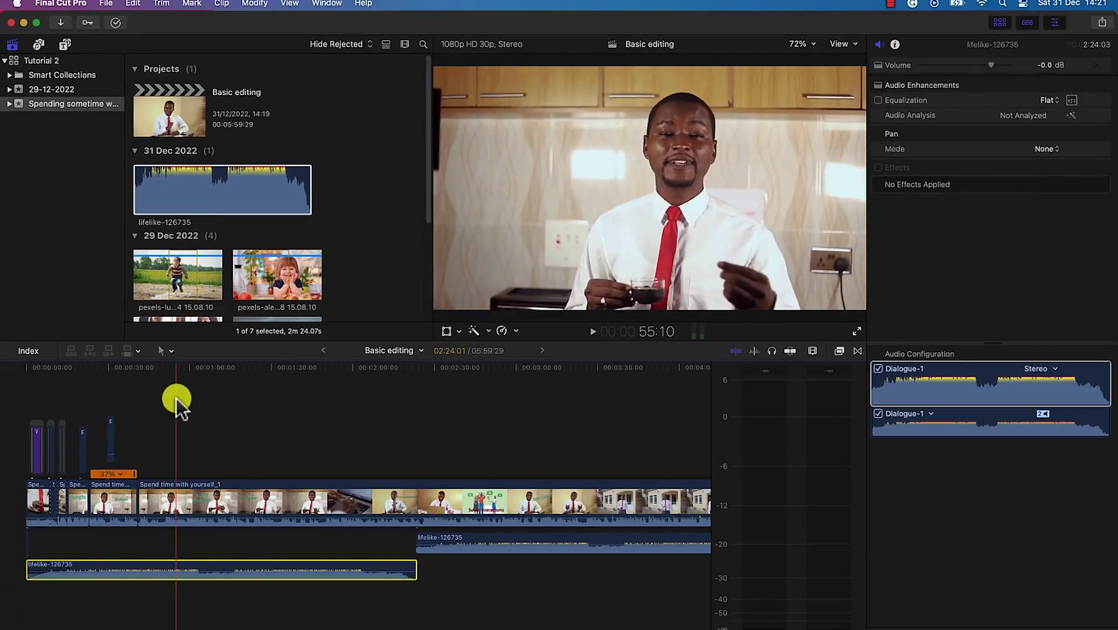
pyautogui.click(160, 397)
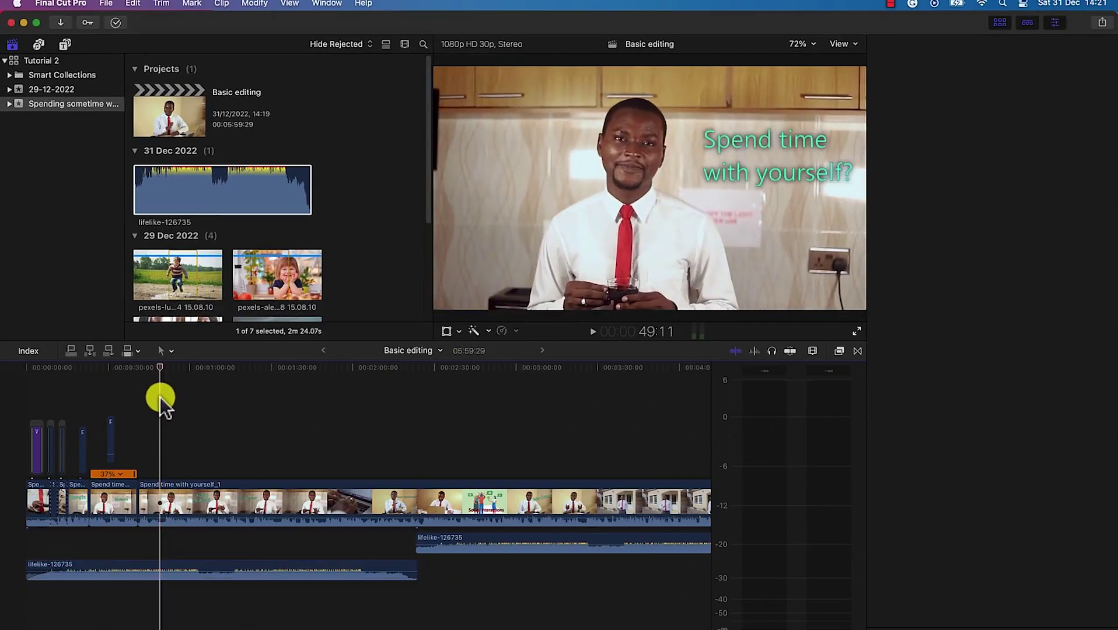
pyautogui.press('space')
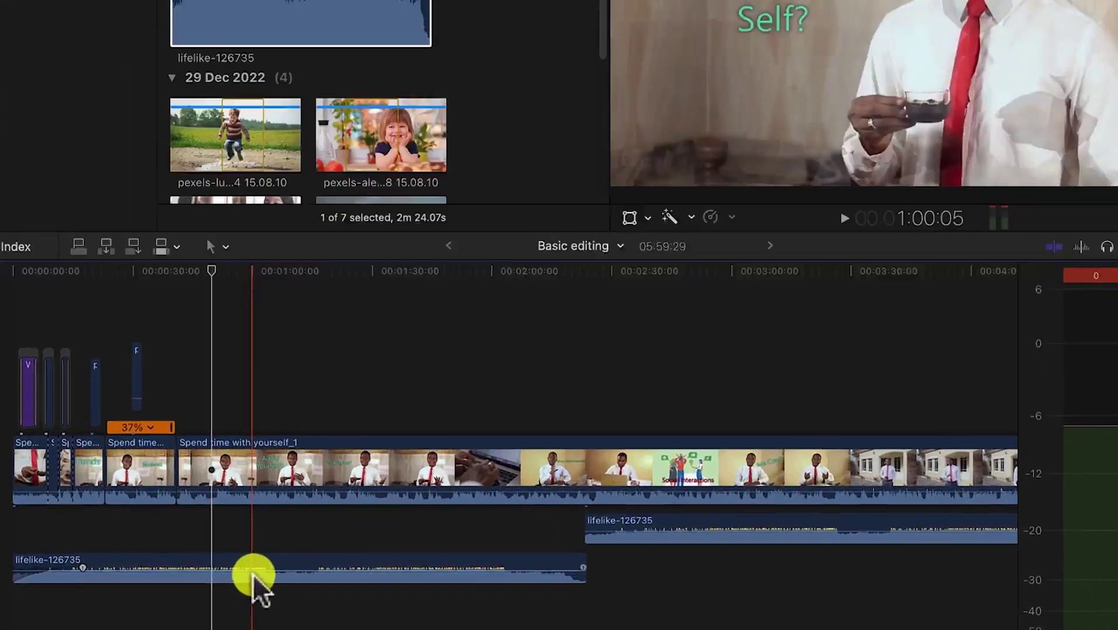
# - Lower the volume of the first lifelike-126735 clip and check the mix on the audio meters during playback
pyautogui.moveTo(197, 571); pyautogui.dragTo(197, 570)
pyautogui.moveTo(348, 566)
pyautogui.mouseDown()
pyautogui.moveTo(379, 568)
pyautogui.moveTo(360, 573)
pyautogui.mouseUp()
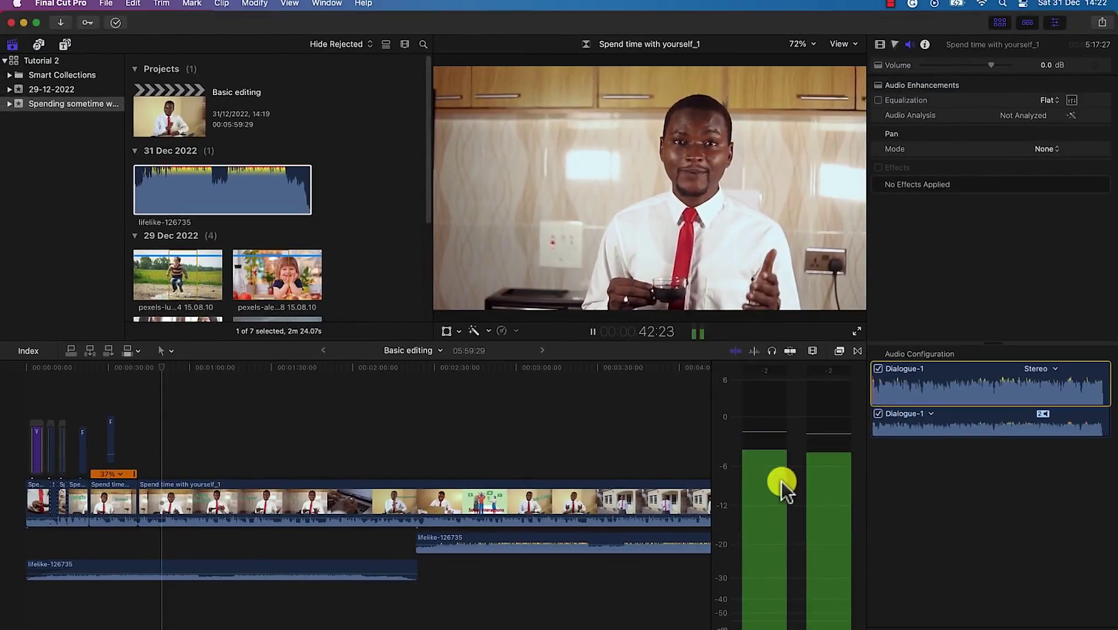
pyautogui.press('space')
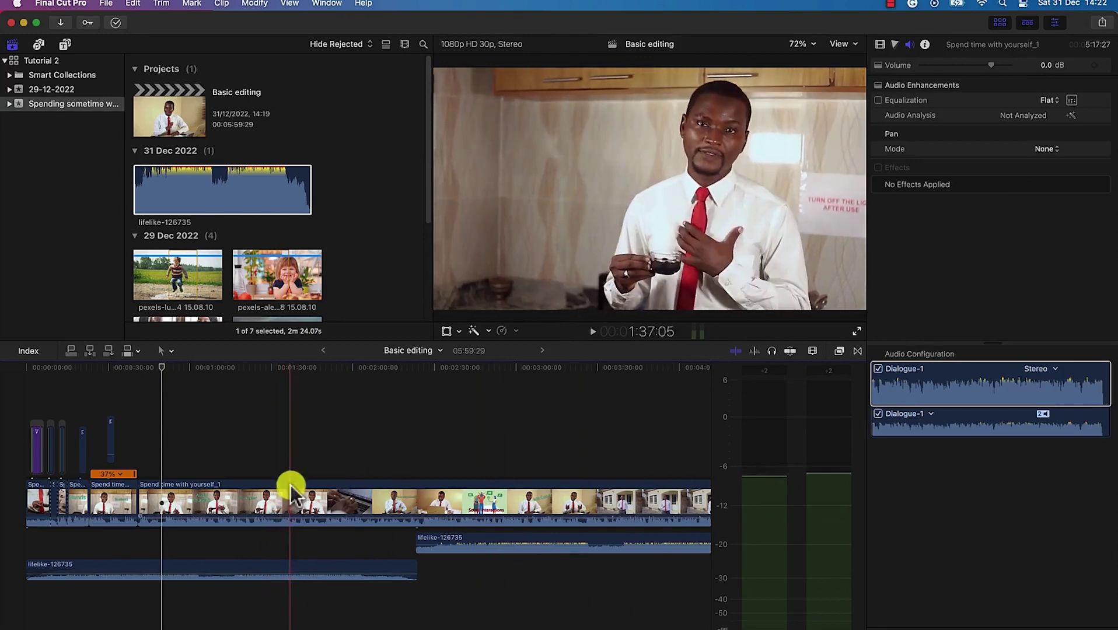
# - Split the first lifelike-126735 clip with the Blade tool at about 0:50 and about 1:27
pyautogui.click(296, 506)
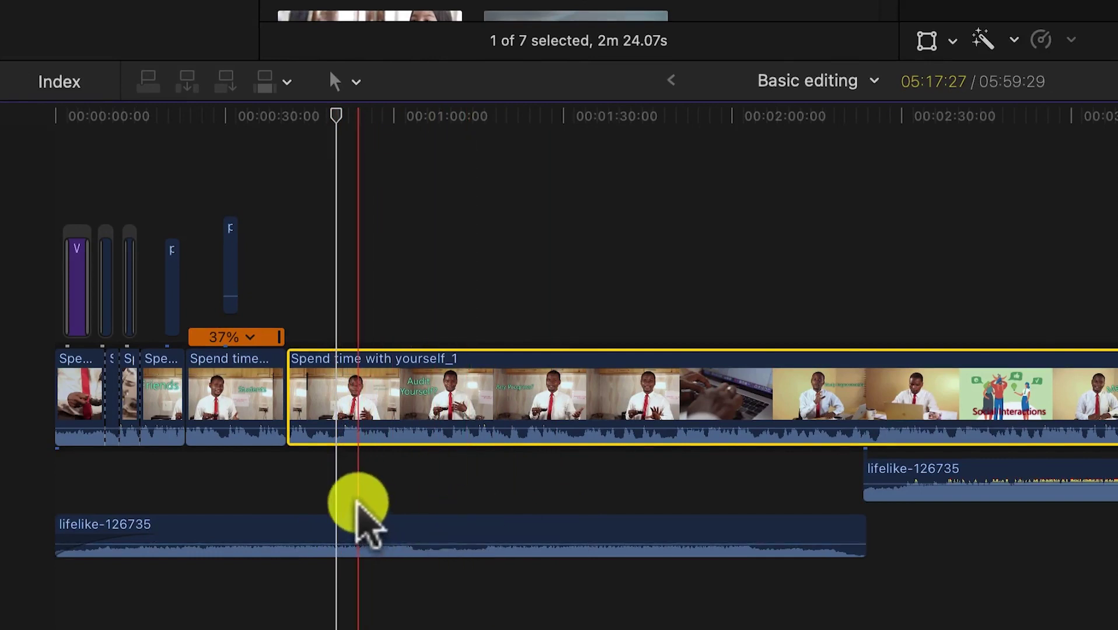
pyautogui.click(340, 534)
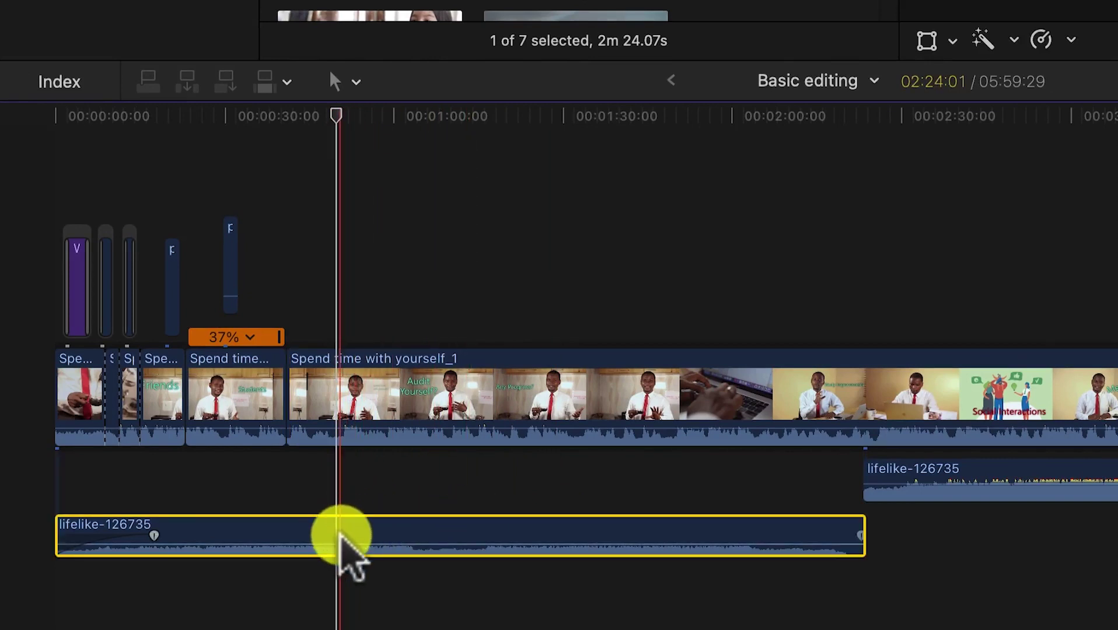
pyautogui.press('b')
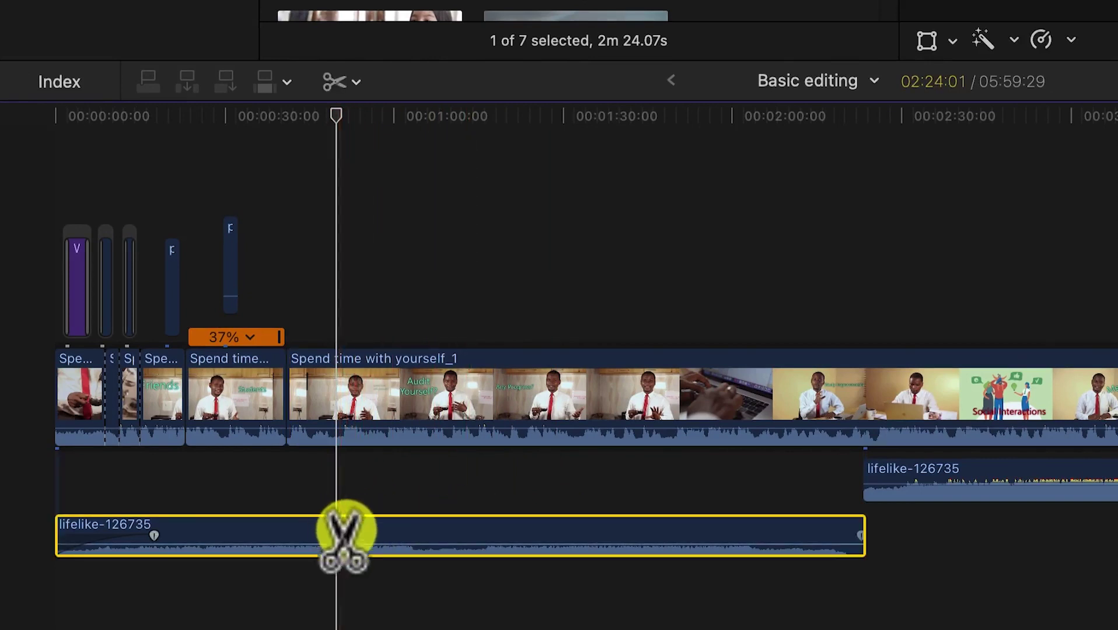
pyautogui.click(342, 536)
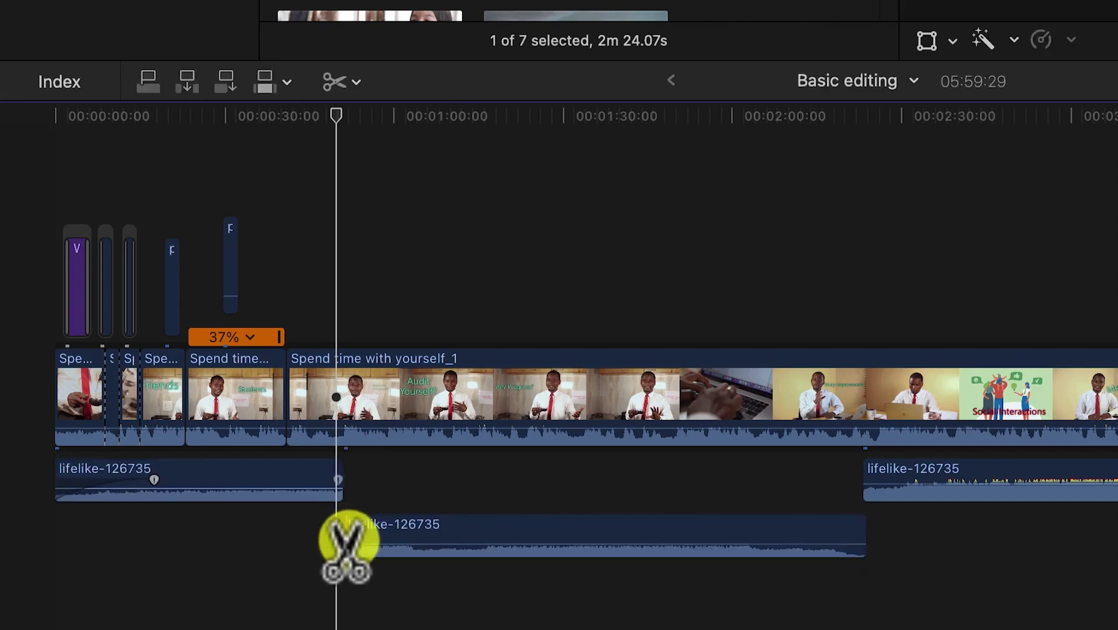
pyautogui.click(543, 537)
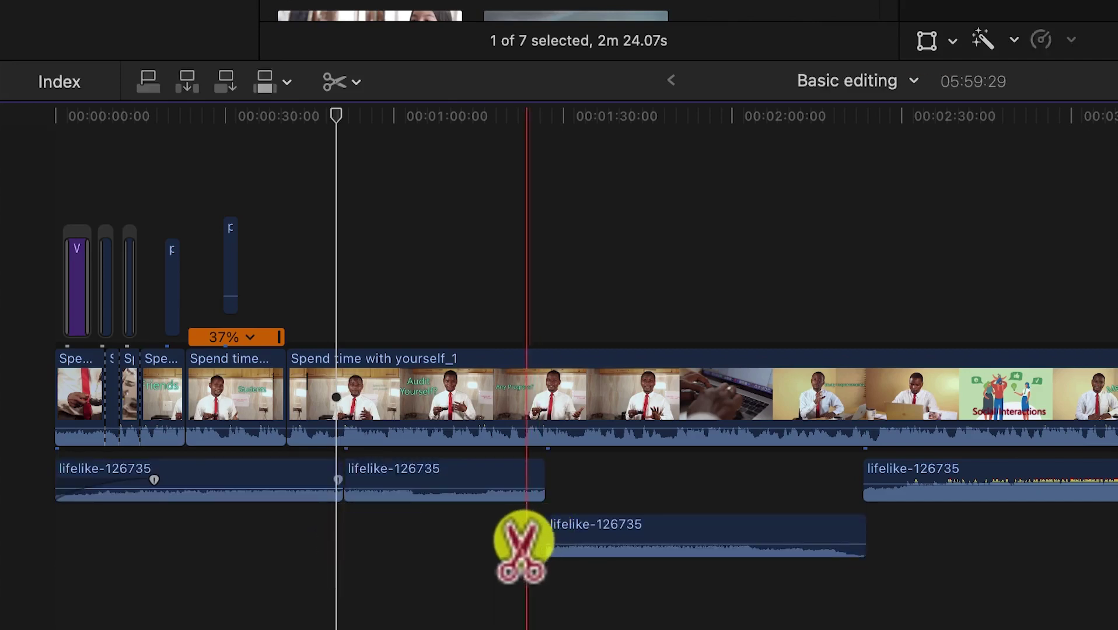
# - Raise the volume of the middle lifelike-126735 piece between the two cuts
pyautogui.press('a')
pyautogui.moveTo(459, 493); pyautogui.dragTo(461, 476)
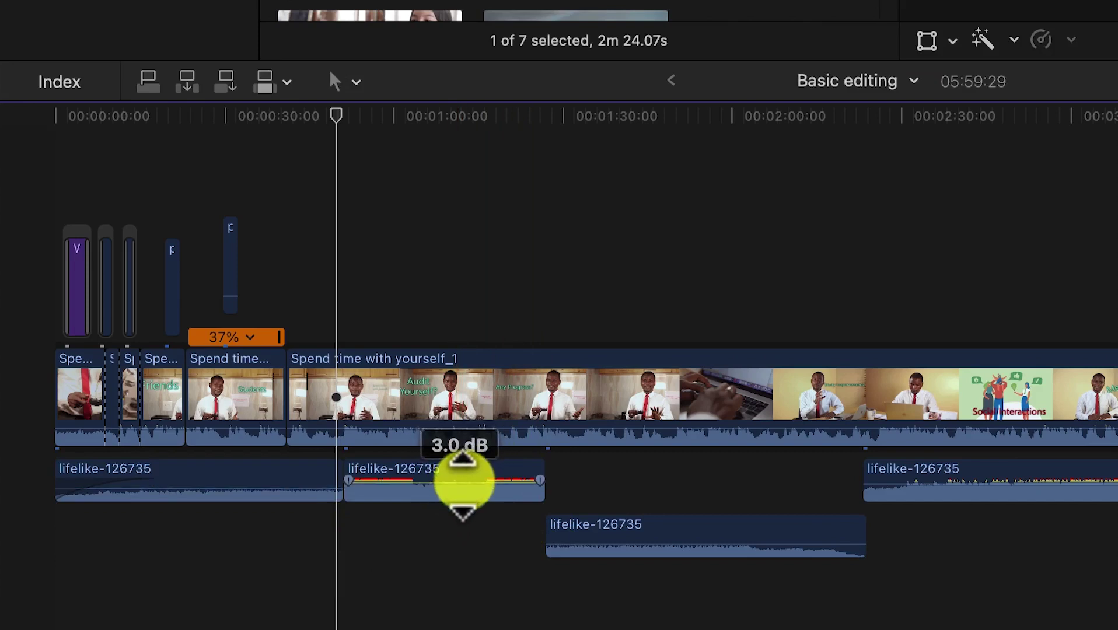
pyautogui.moveTo(460, 476)
pyautogui.mouseDown()
pyautogui.moveTo(464, 489)
pyautogui.moveTo(469, 474)
pyautogui.moveTo(474, 484)
pyautogui.mouseUp()
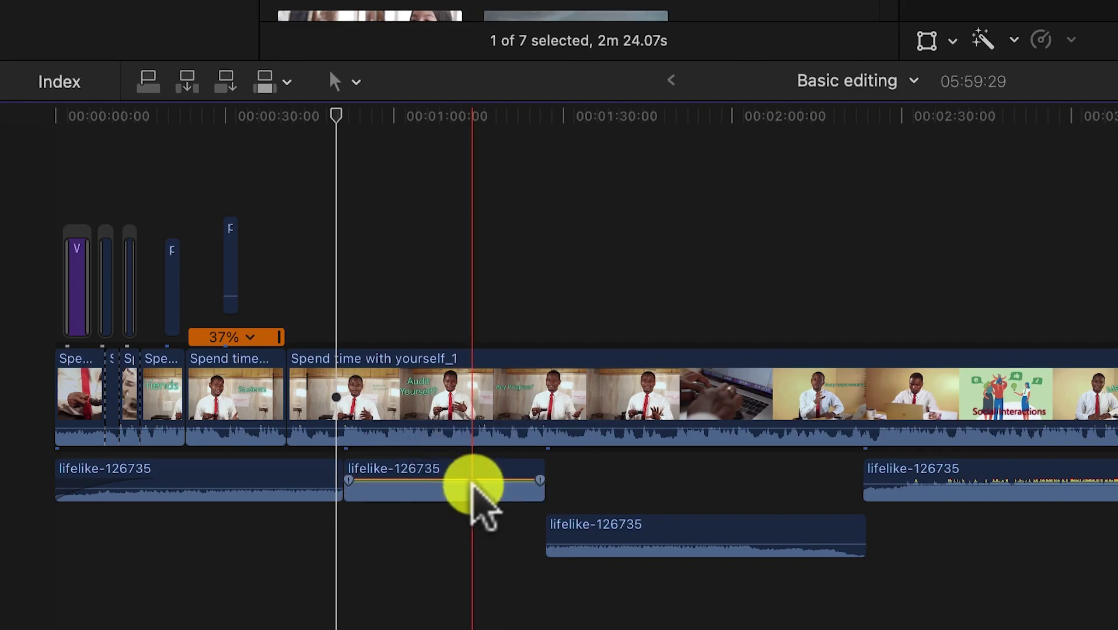
# - Undo the volume change and the cuts made in the first lifelike-126735 clip
pyautogui.press('c')
pyautogui.press('super+z')
pyautogui.press('super+z')
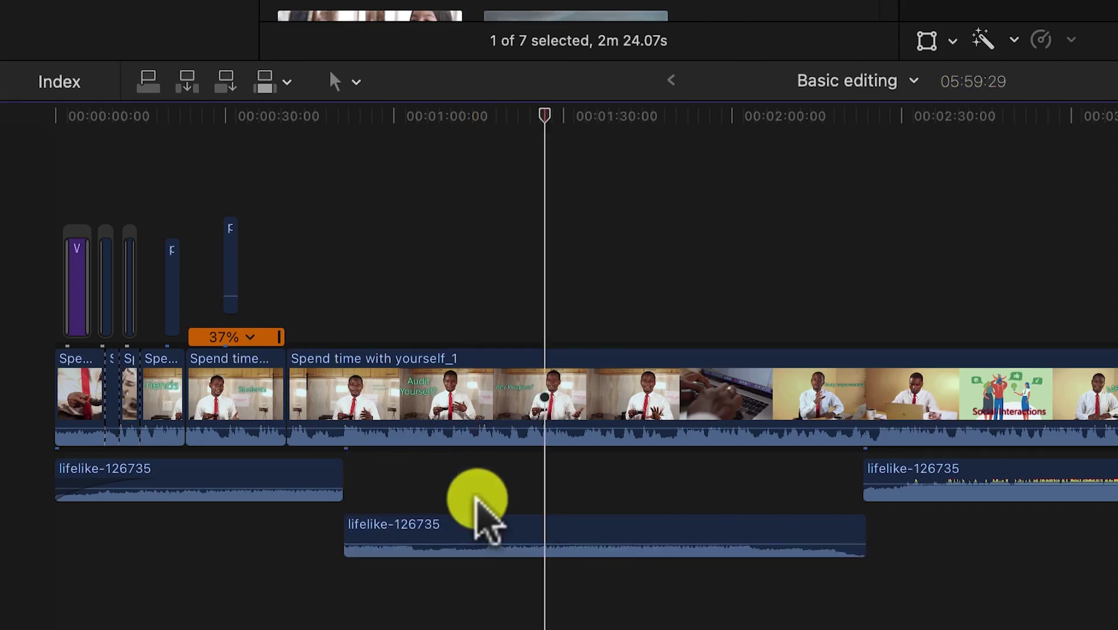
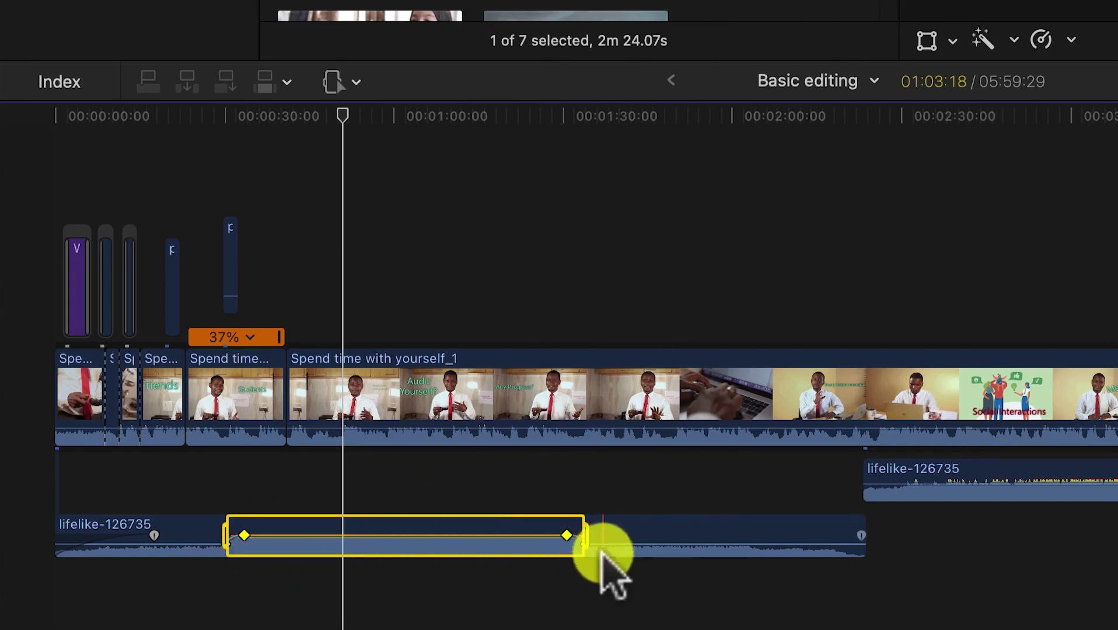
# - Shift the two upper volume keyframes at the ends of the raised section in the first lifelike-126735 clip
pyautogui.moveTo(244, 538); pyautogui.dragTo(263, 541)
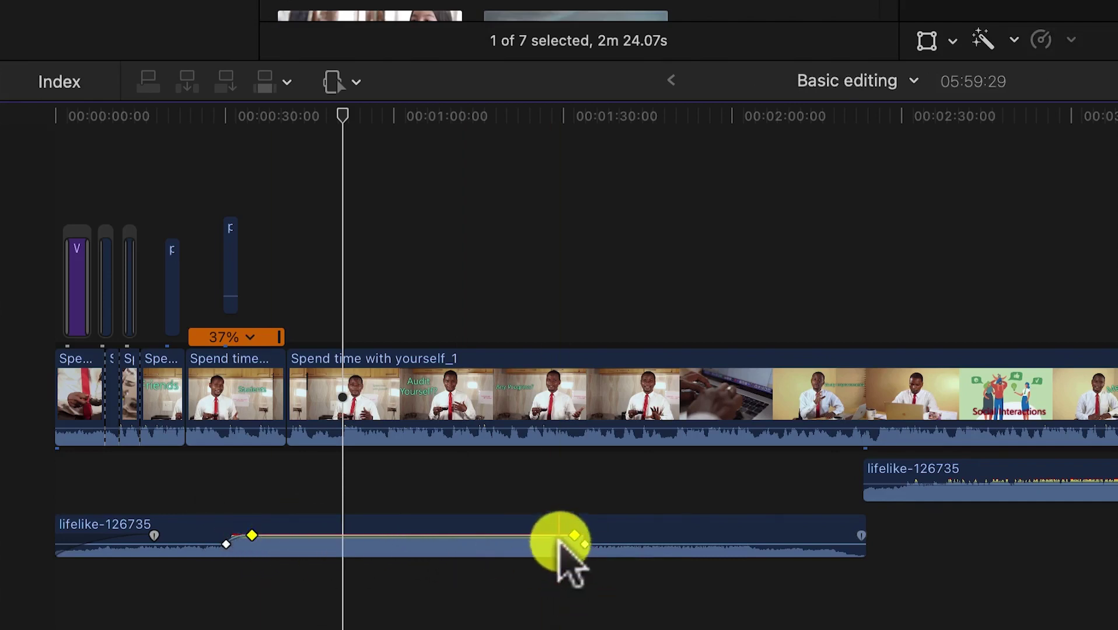
pyautogui.moveTo(572, 537); pyautogui.dragTo(569, 536)
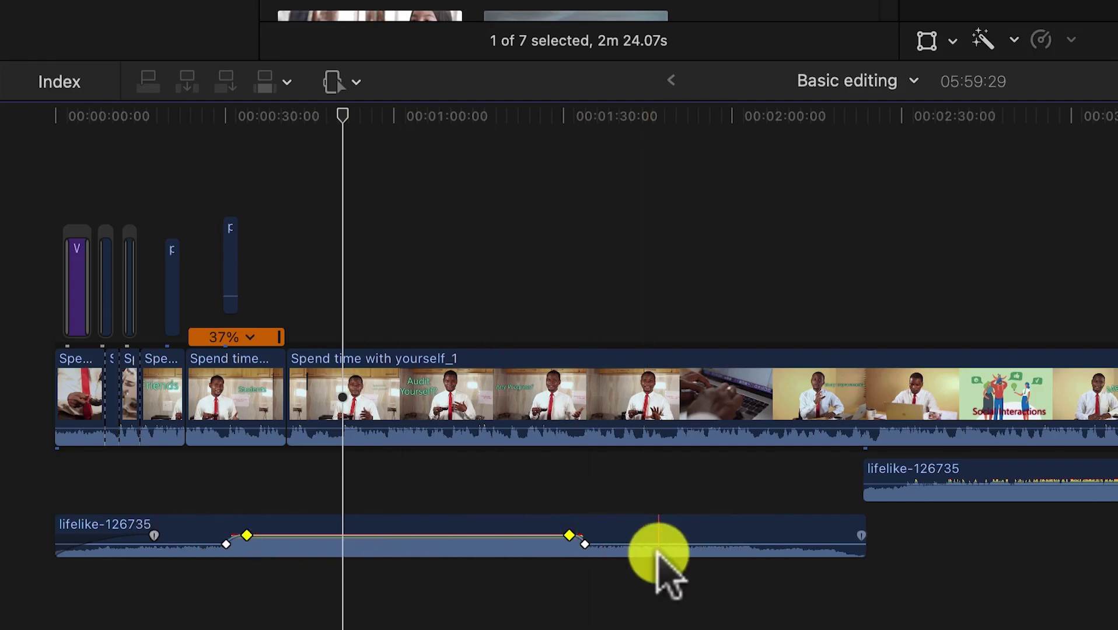
# - Select a range of about 24 seconds near the end of the first lifelike-126735 clip and raise its volume
pyautogui.moveTo(649, 544)
pyautogui.mouseDown()
pyautogui.moveTo(703, 540)
pyautogui.moveTo(661, 544)
pyautogui.mouseUp()
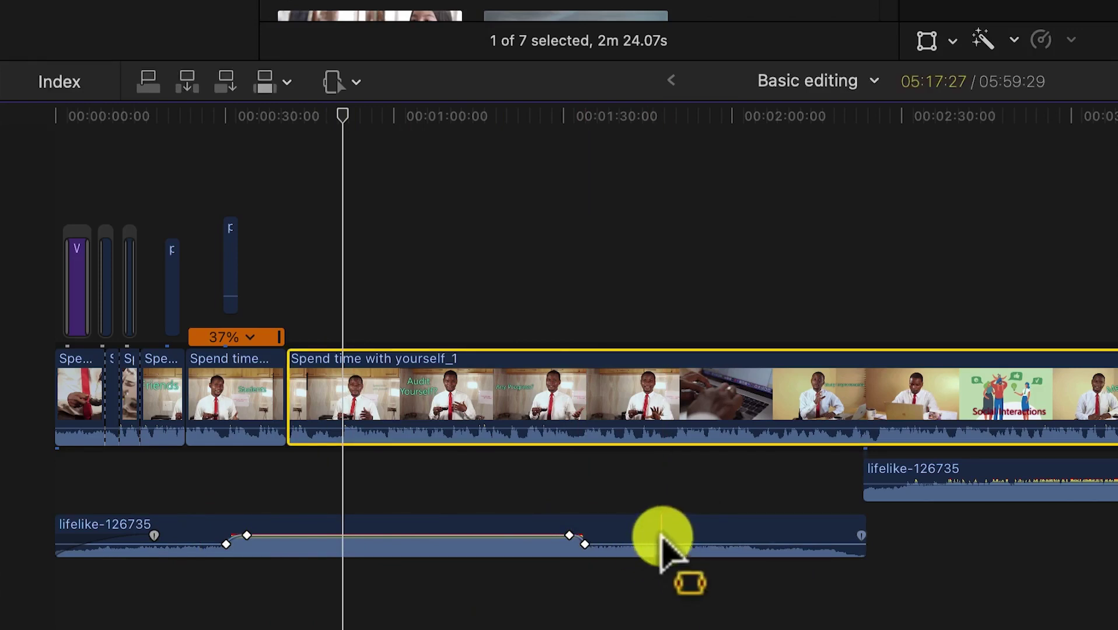
pyautogui.moveTo(667, 534); pyautogui.dragTo(805, 536)
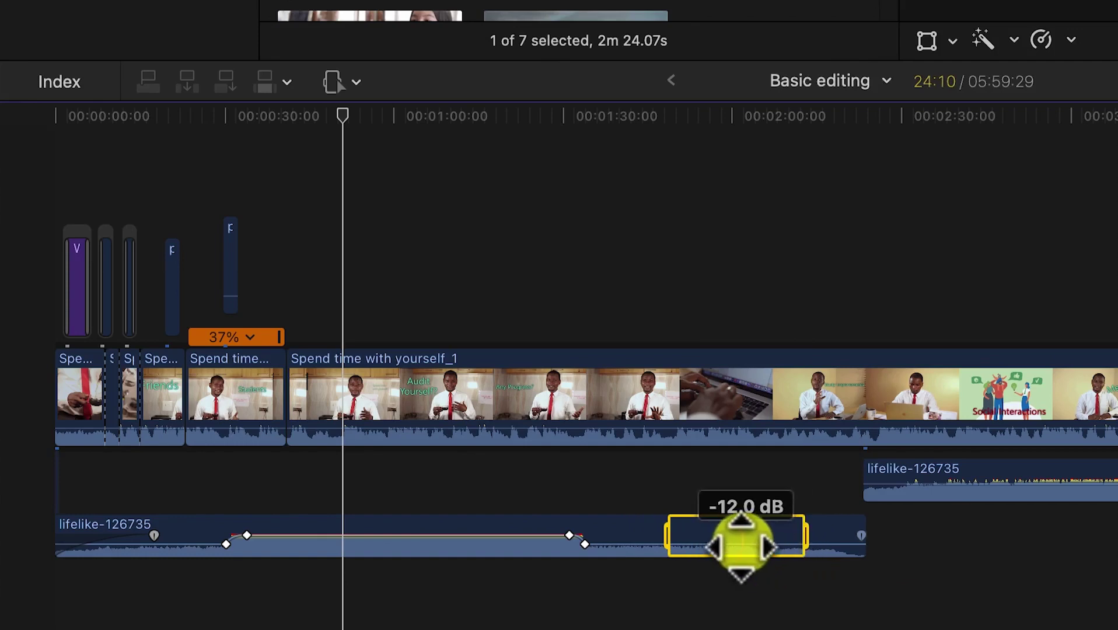
pyautogui.moveTo(741, 550); pyautogui.dragTo(737, 532)
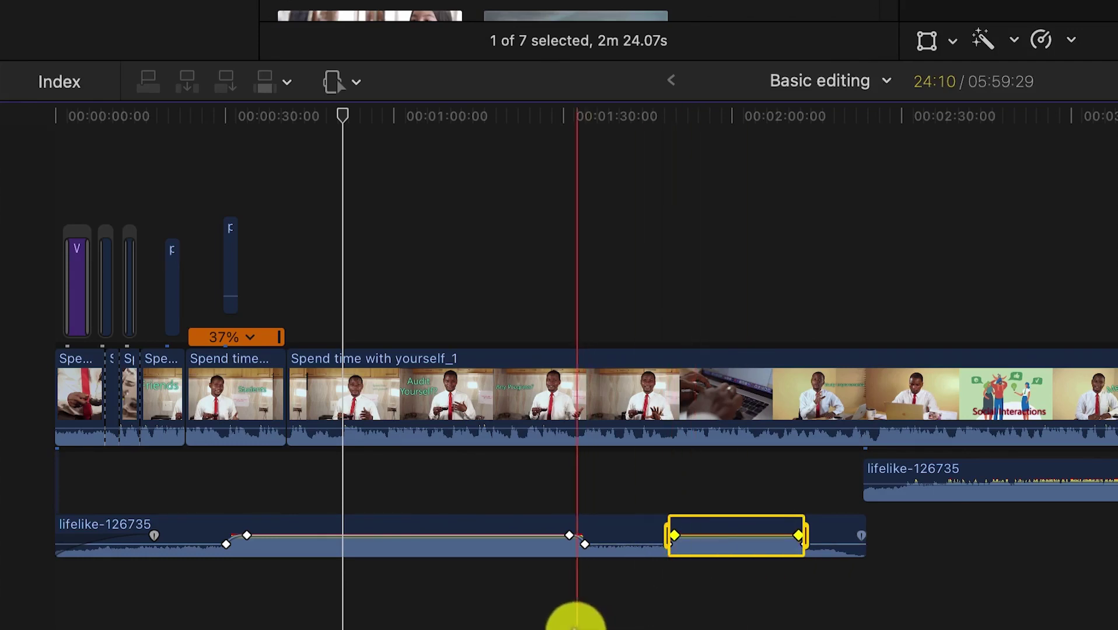